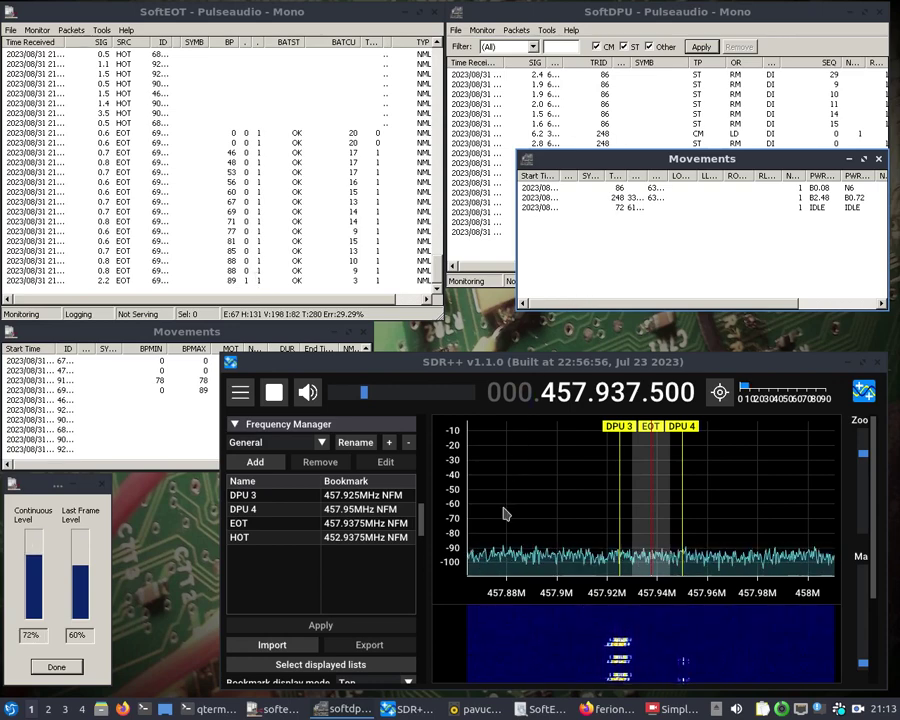
Switch qpdfview to the SoftDPU User's Guide, minimize it, and raise the Wine_Appimage GitHub page
{"action": "left_click", "coordinate": [546, 710]}
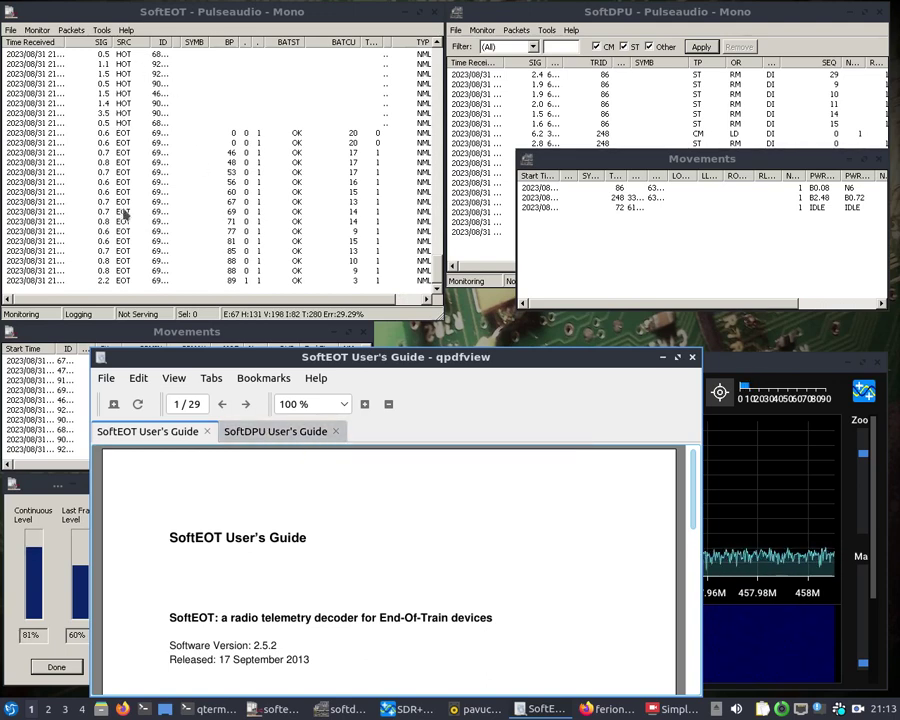
{"action": "left_click", "coordinate": [281, 438]}
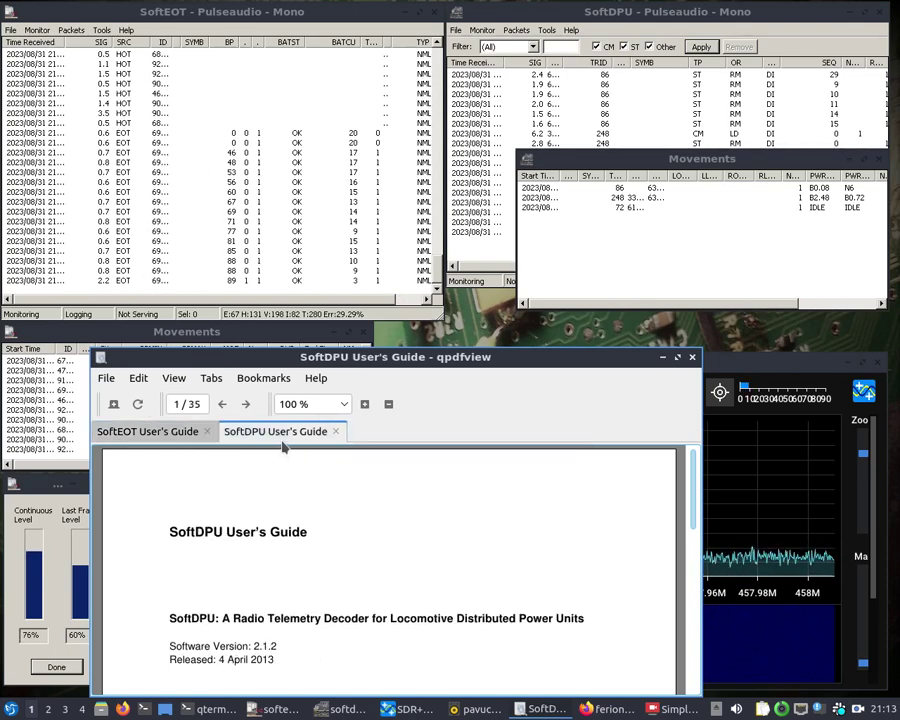
{"action": "left_click", "coordinate": [663, 359]}
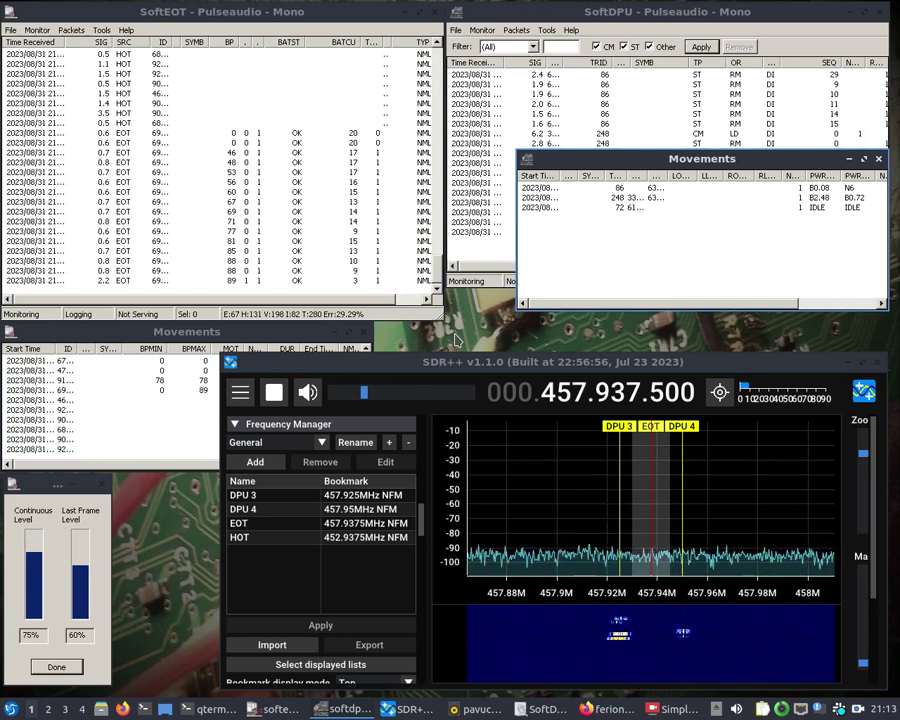
{"action": "left_click", "coordinate": [610, 709]}
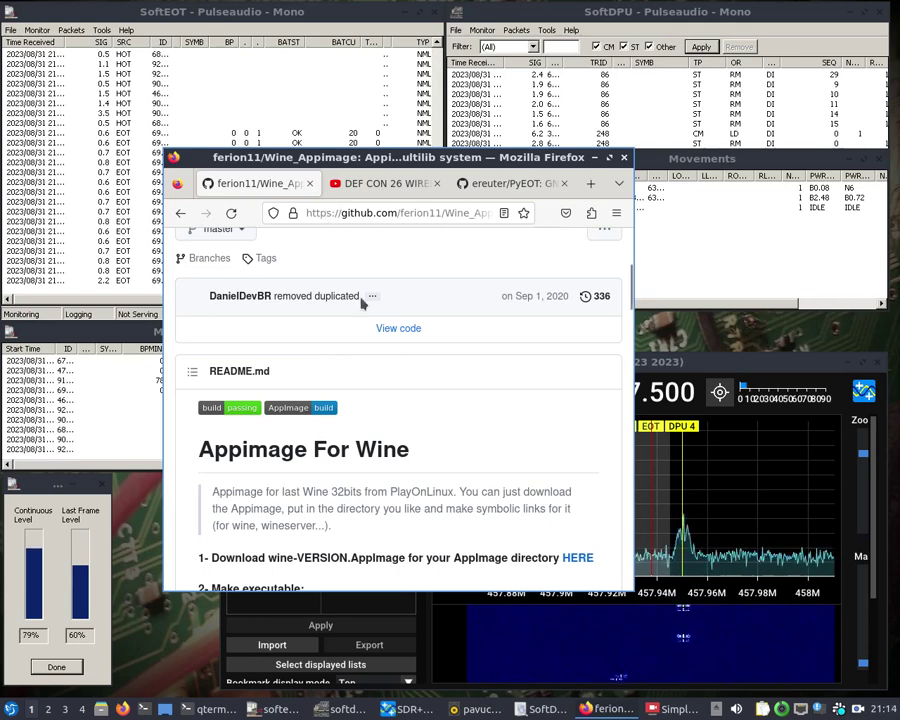
Open the Wine_Appimage Release build v5.11 page from the README and scroll down to its Assets
{"action": "scroll", "coordinate": [389, 365], "scroll_direction": "up", "scroll_amount": 5}
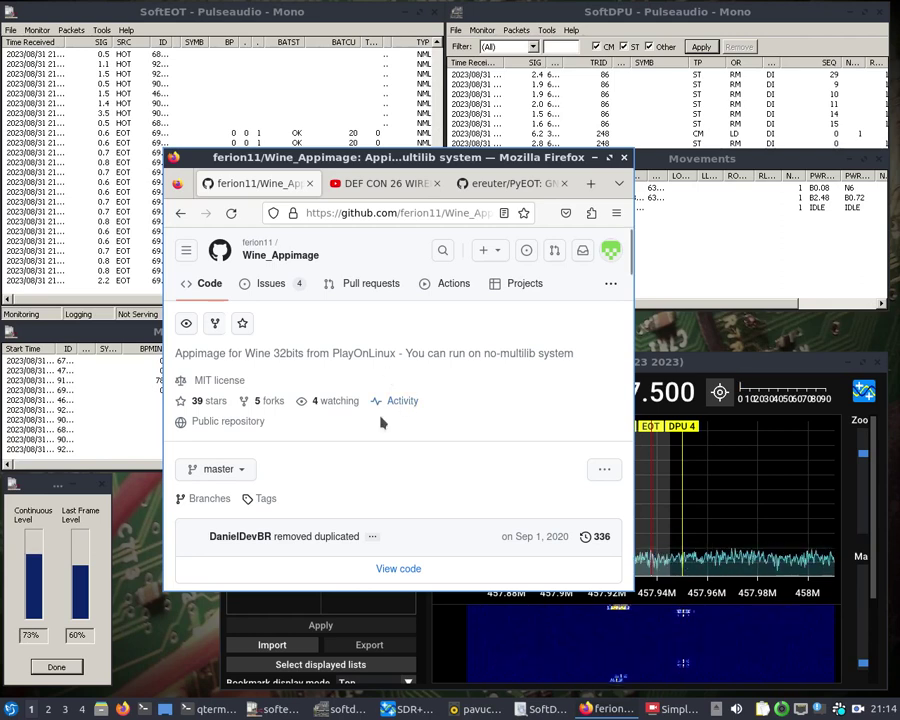
{"action": "scroll", "coordinate": [375, 418], "scroll_direction": "down", "scroll_amount": 5}
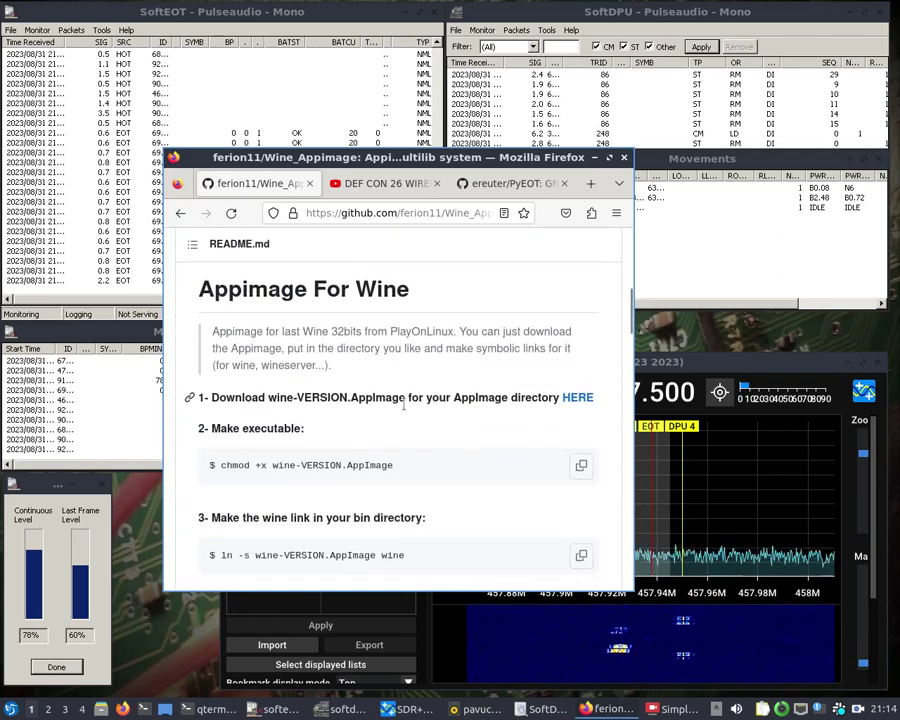
{"action": "left_click", "coordinate": [579, 398]}
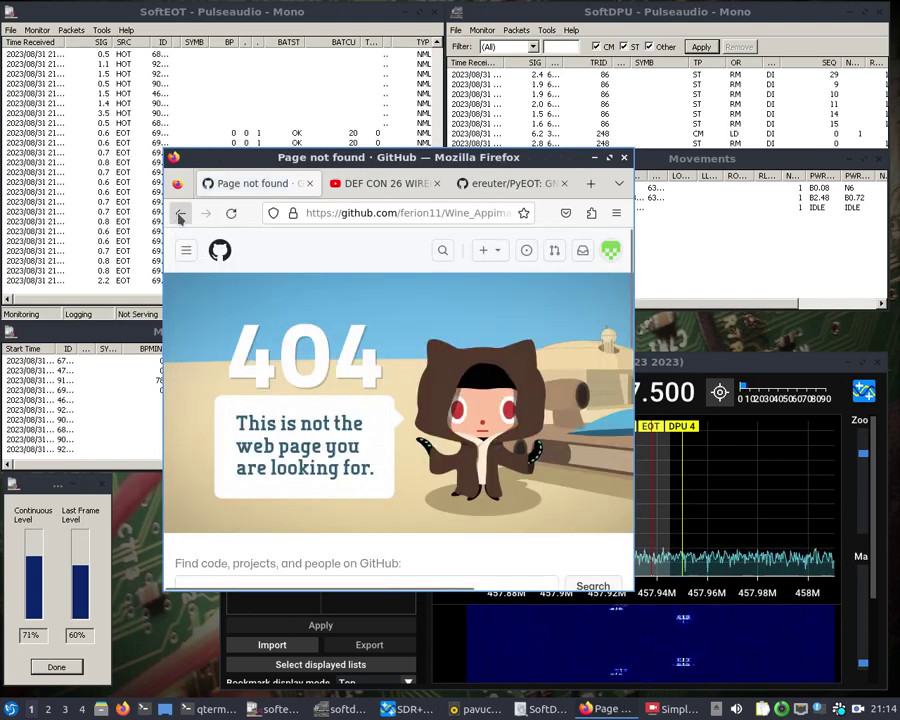
{"action": "left_click", "coordinate": [180, 213]}
{"action": "scroll", "coordinate": [378, 392], "scroll_direction": "down", "scroll_amount": 3}
{"action": "scroll", "coordinate": [376, 395], "scroll_direction": "down", "scroll_amount": 15}
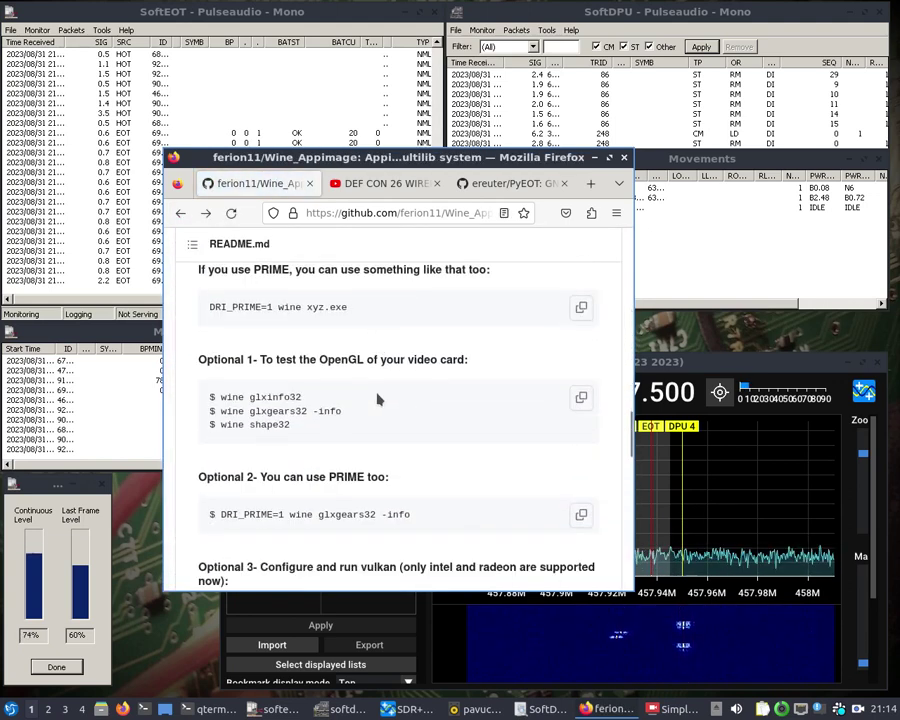
{"action": "left_click", "coordinate": [238, 387]}
{"action": "scroll", "coordinate": [391, 445], "scroll_direction": "down", "scroll_amount": 5}
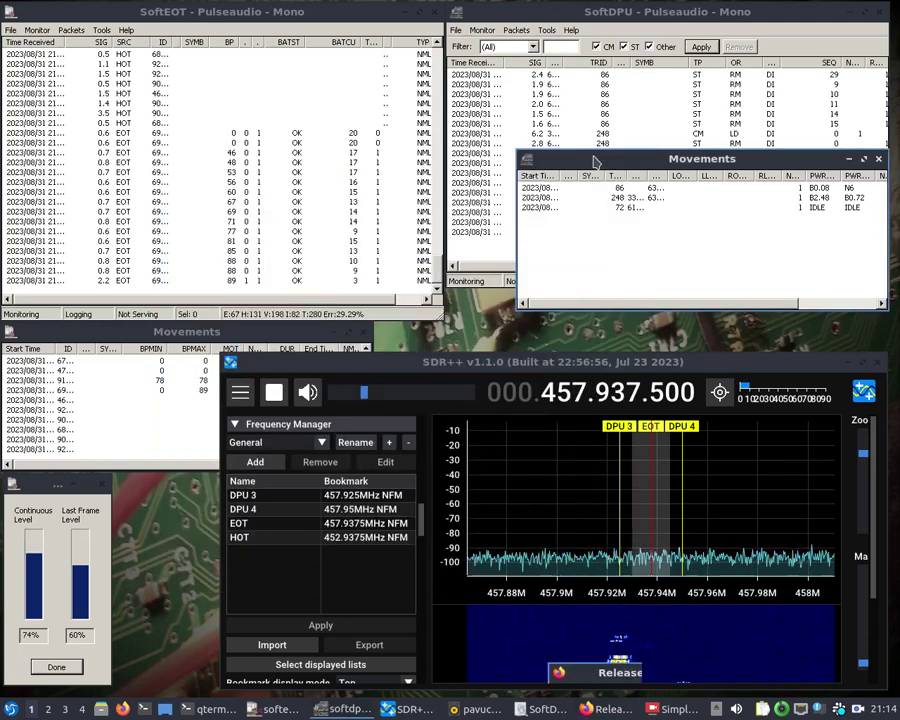
Dismiss the audio level dialog, then close SoftEOT, SoftDPU and both Movements windows
{"action": "left_click", "coordinate": [410, 125]}
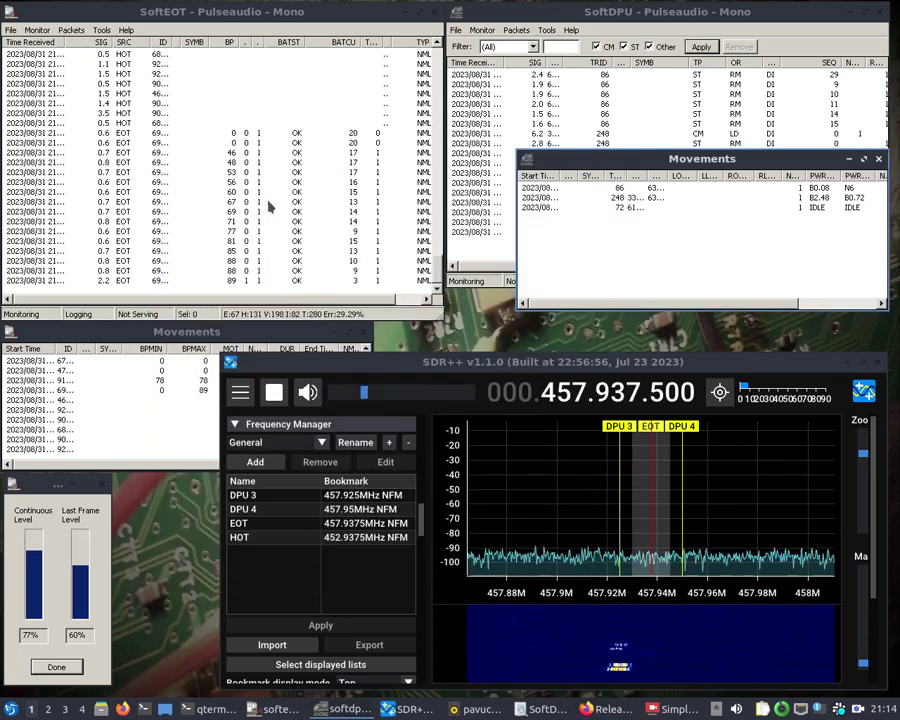
{"action": "left_click", "coordinate": [52, 668]}
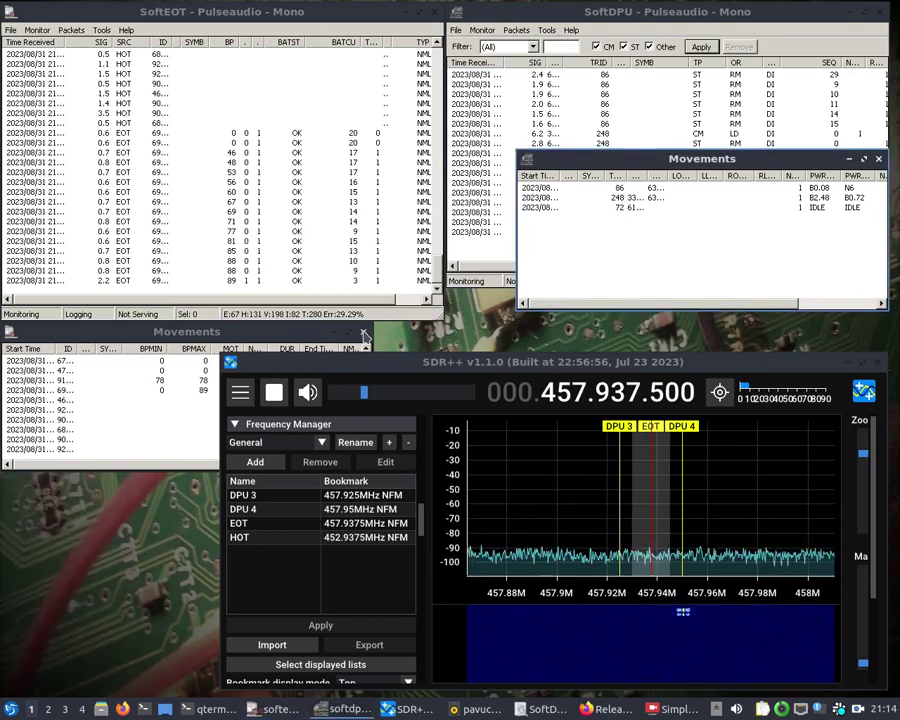
{"action": "left_click", "coordinate": [364, 334]}
{"action": "left_click", "coordinate": [433, 13]}
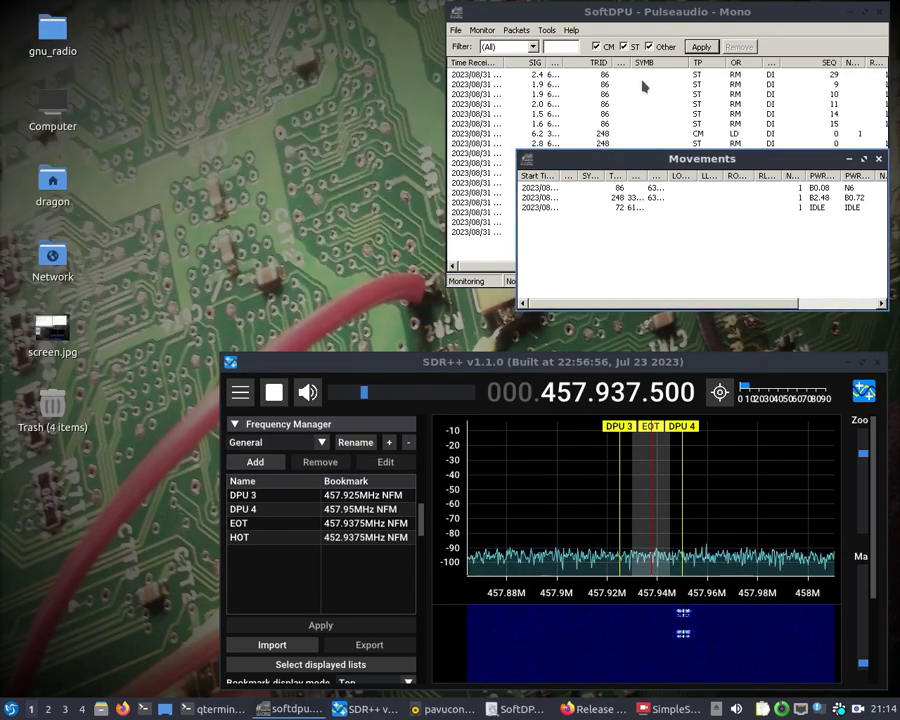
{"action": "left_click", "coordinate": [878, 161]}
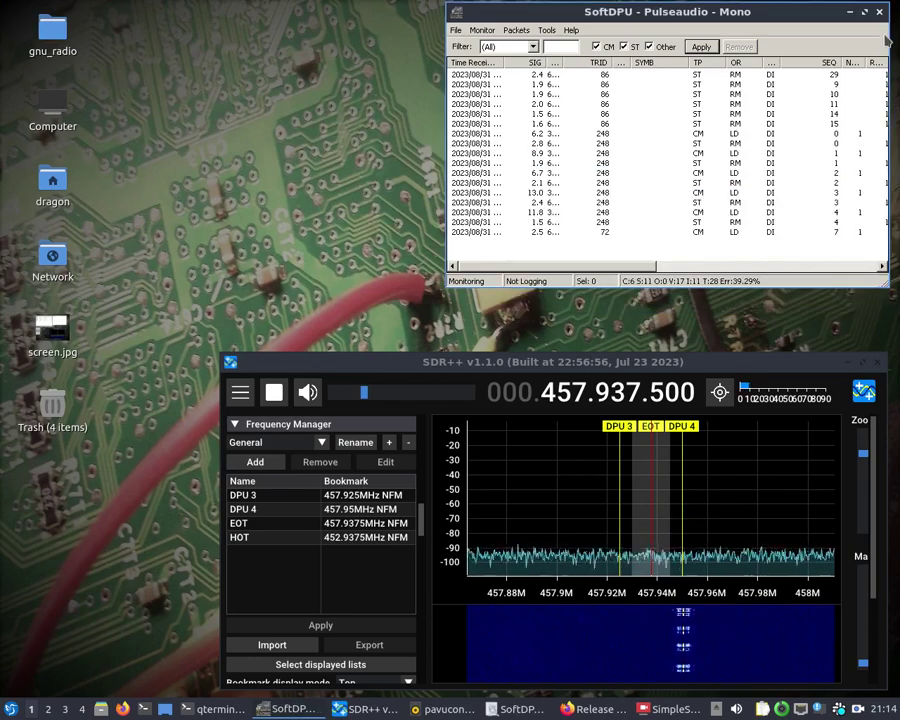
{"action": "left_click", "coordinate": [879, 12]}
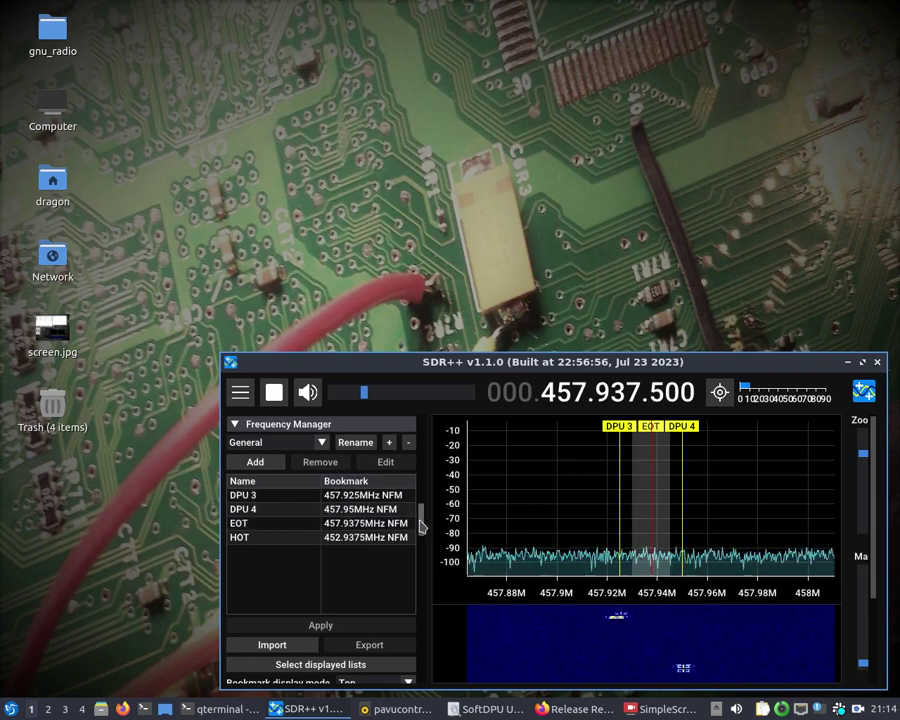
Scroll SDR++'s sidebar through the Source and Radio settings to the Frequency Manager bookmarks
{"action": "left_click_drag", "start_coordinate": [421, 527], "coordinate": [425, 432]}
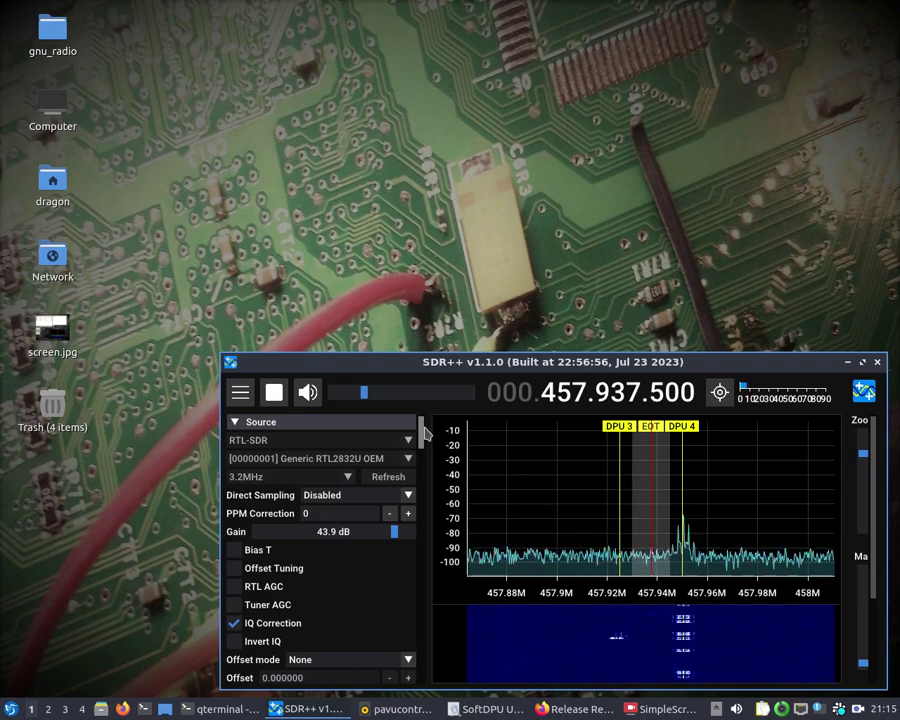
{"action": "scroll", "coordinate": [422, 432], "scroll_direction": "down", "scroll_amount": 2}
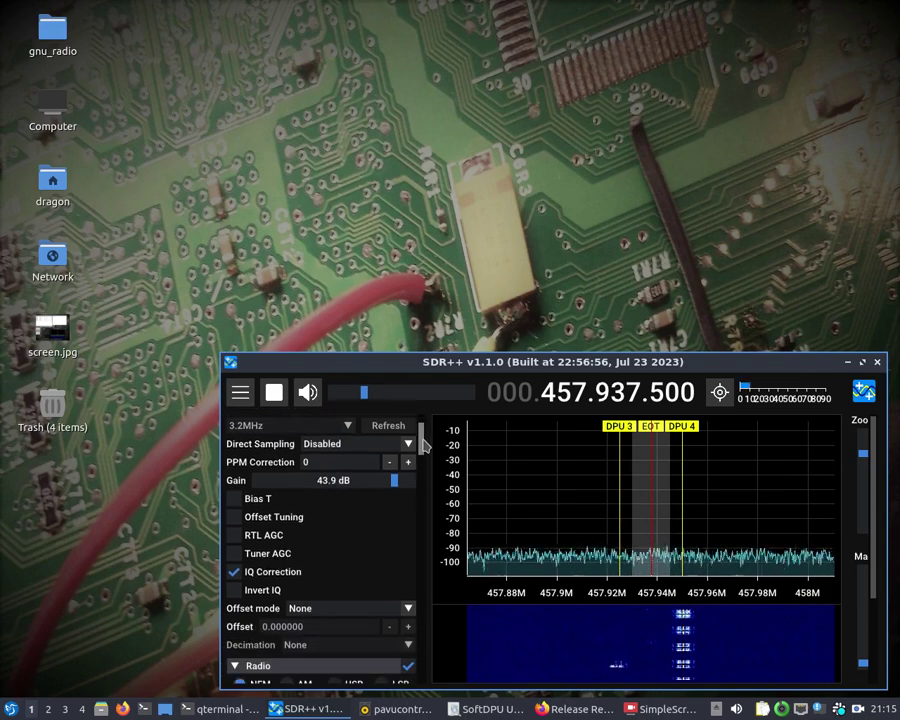
{"action": "left_click_drag", "start_coordinate": [422, 445], "coordinate": [420, 470]}
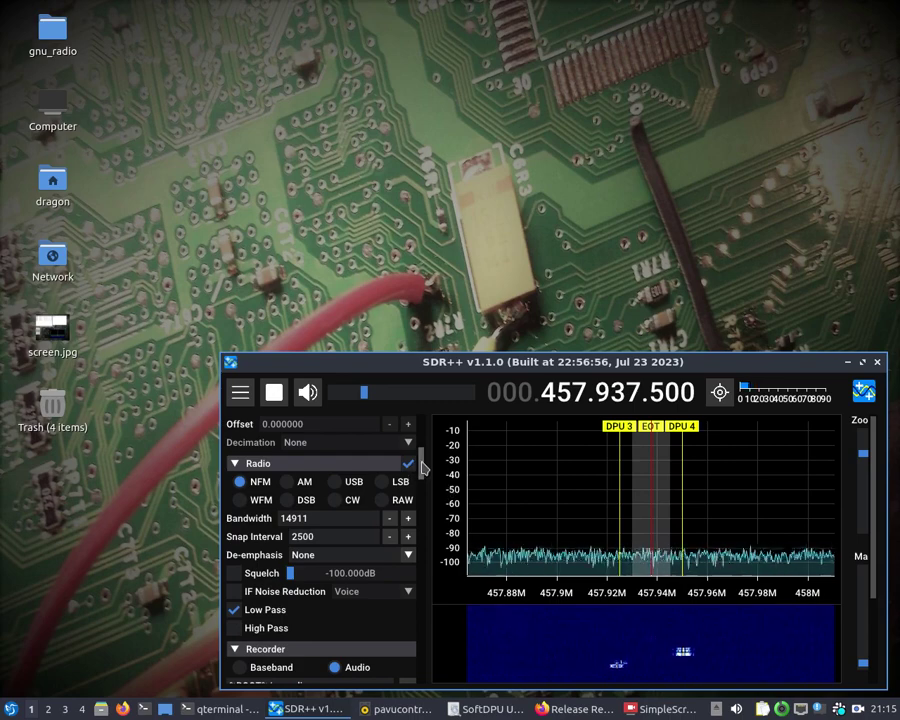
{"action": "left_click_drag", "start_coordinate": [421, 463], "coordinate": [428, 515]}
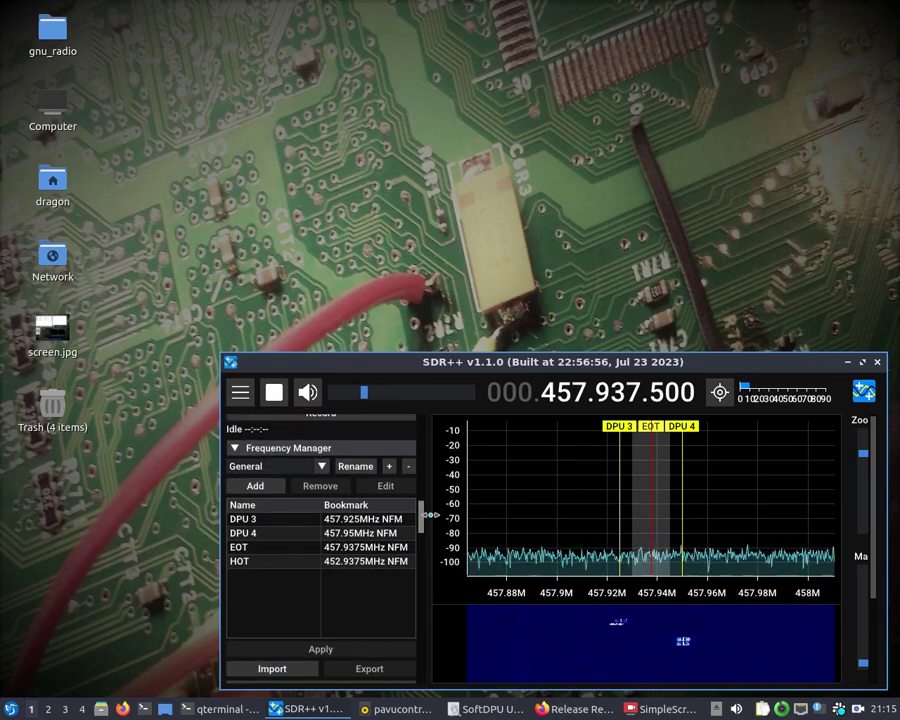
Open a new terminal and change into the Downloads folder
{"action": "left_click", "coordinate": [145, 709]}
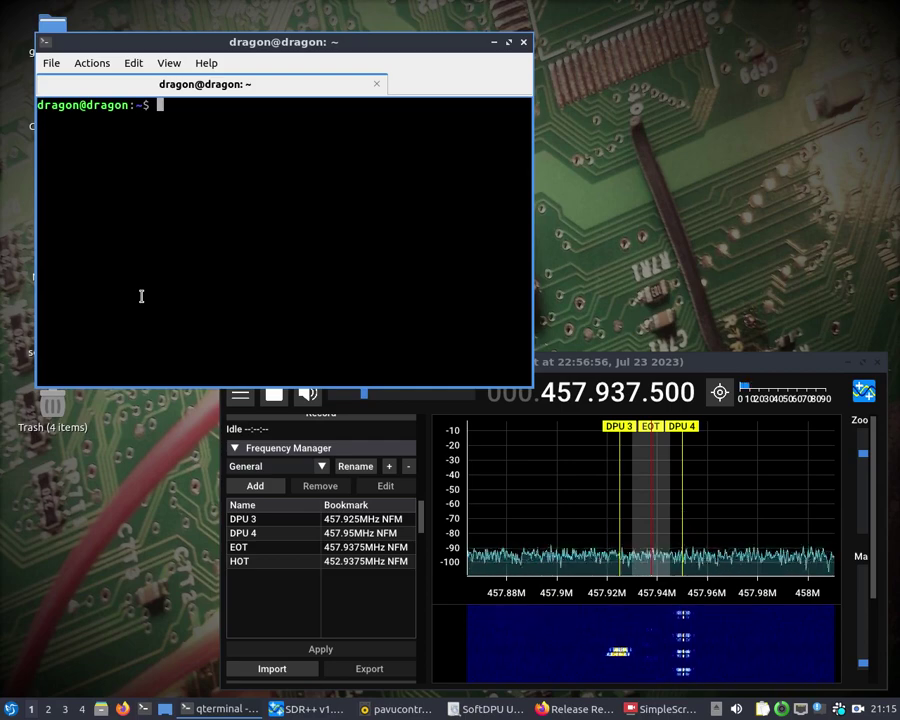
{"action": "type", "text": "cd Do"}
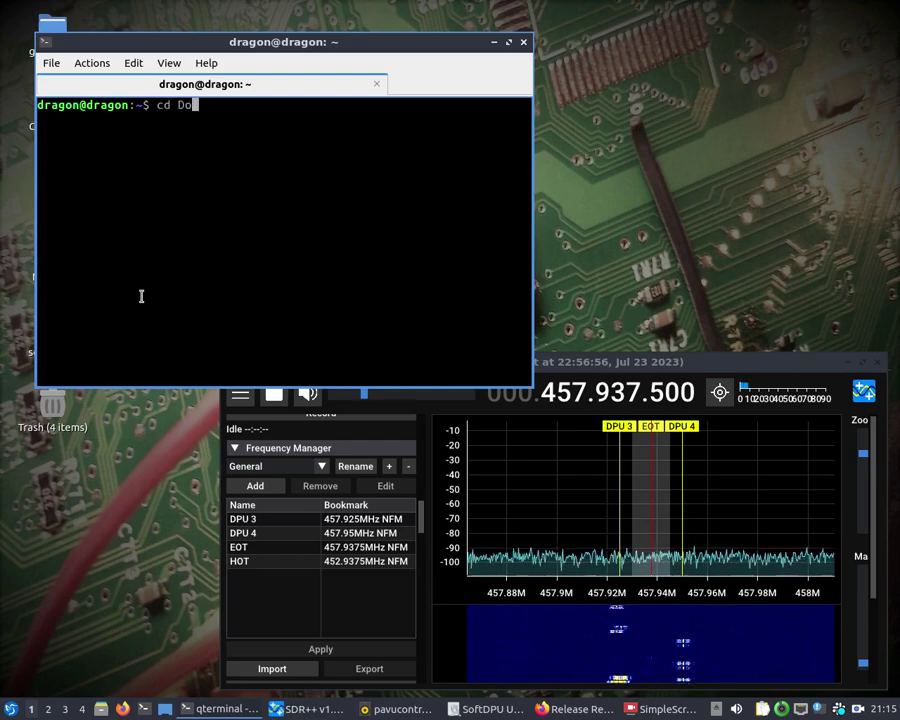
{"action": "type", "text": "w"}
{"action": "key", "text": "Tab"}
{"action": "key", "text": "Return"}
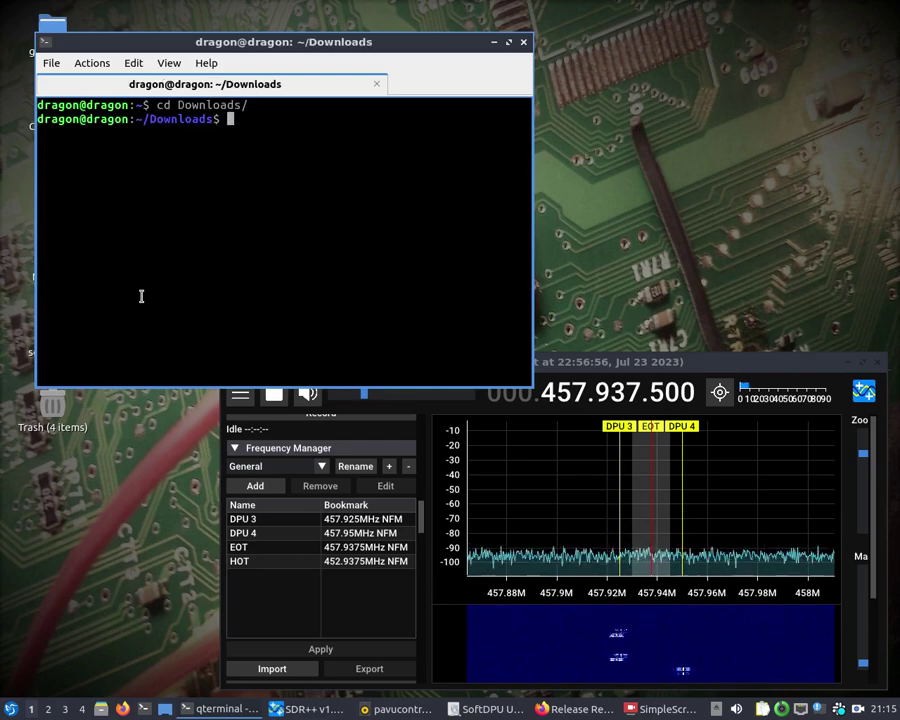
Run ./wine-staging-linux-x86-v5.11-PlayOnLinux-x86_64.AppImage SoftEOT.exe to launch SoftEOT
{"action": "type", "text": "./win"}
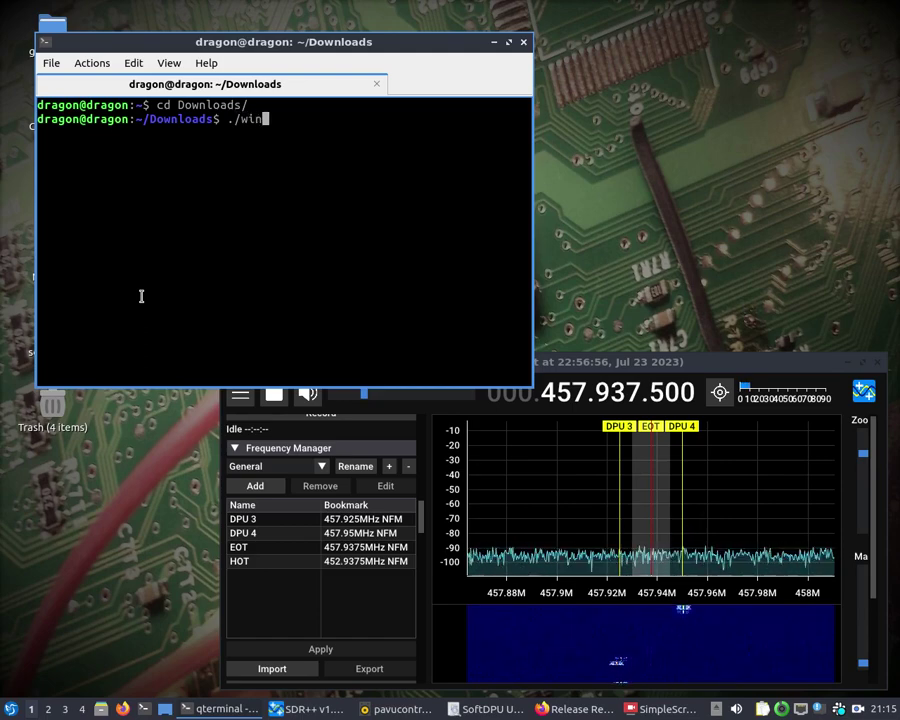
{"action": "type", "text": "e-sta"}
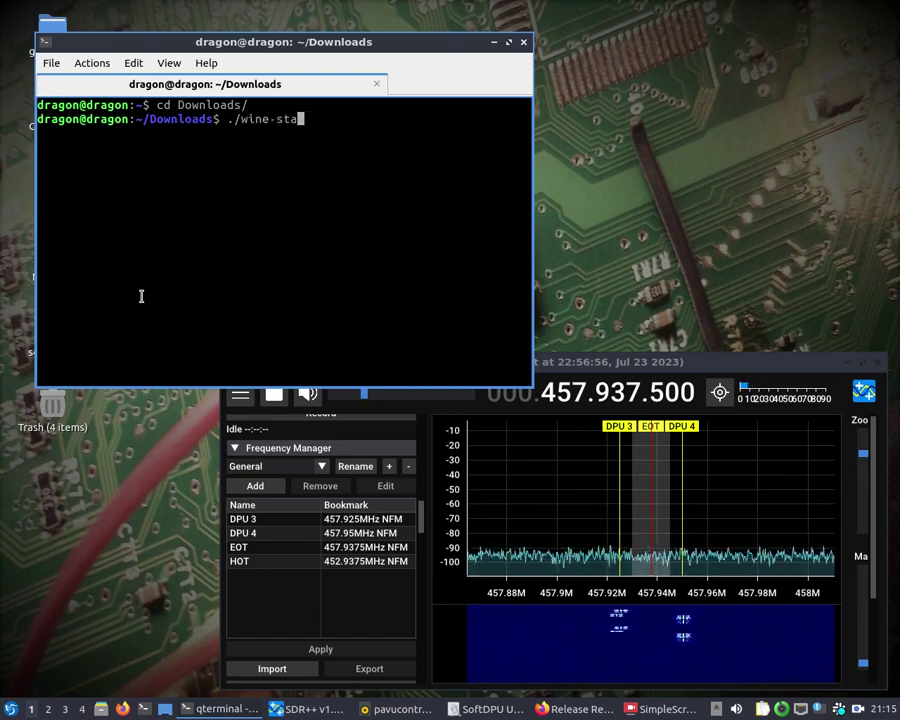
{"action": "key", "text": "Tab"}
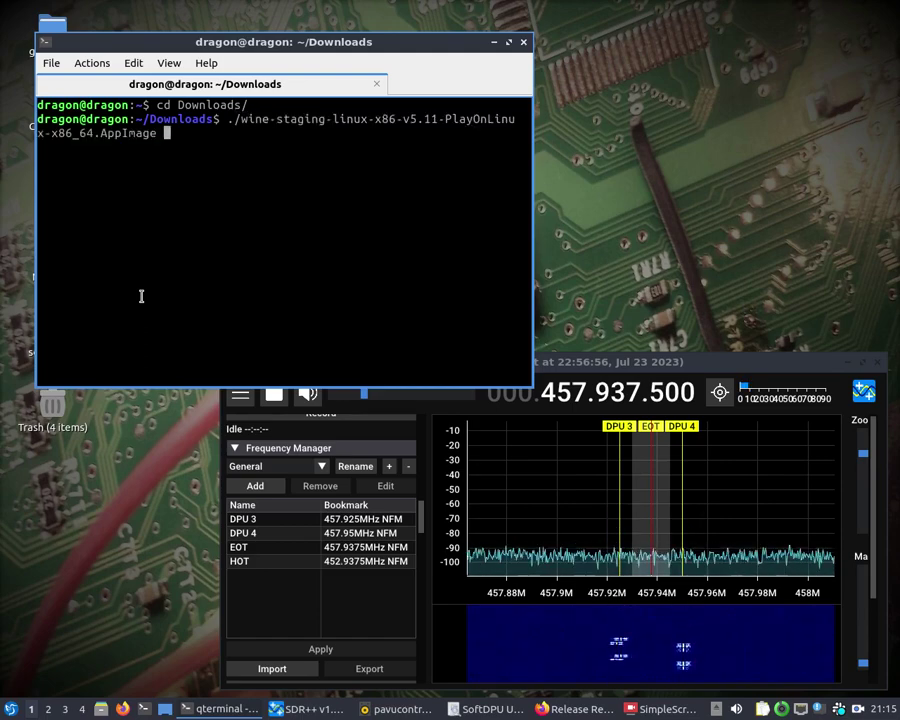
{"action": "type", "text": "Soft"}
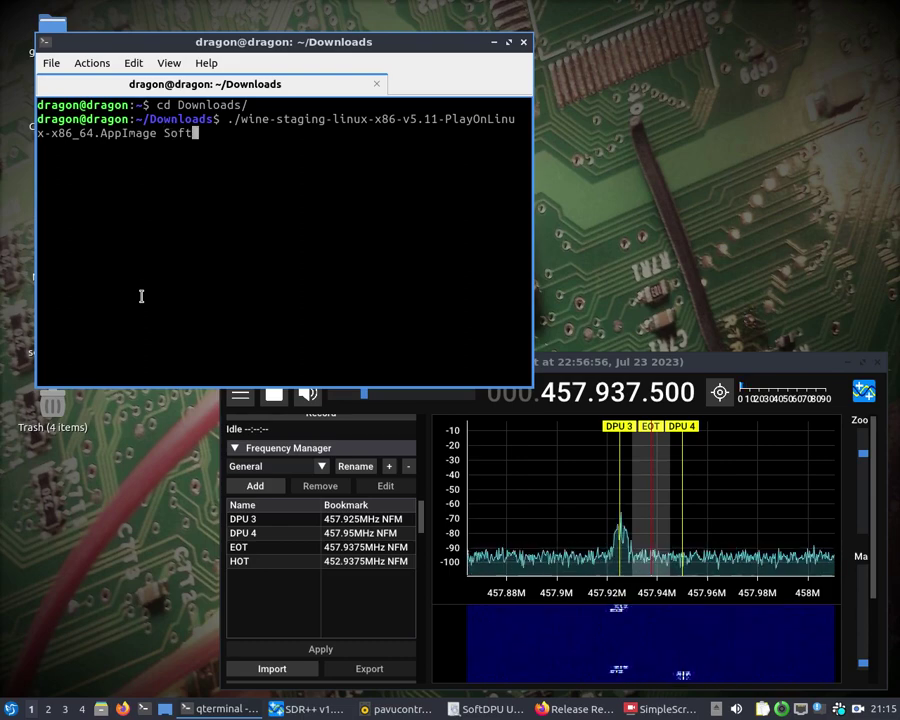
{"action": "type", "text": "EOT"}
{"action": "key", "text": "Tab"}
{"action": "key", "text": "Tab"}
{"action": "type", "text": "e"}
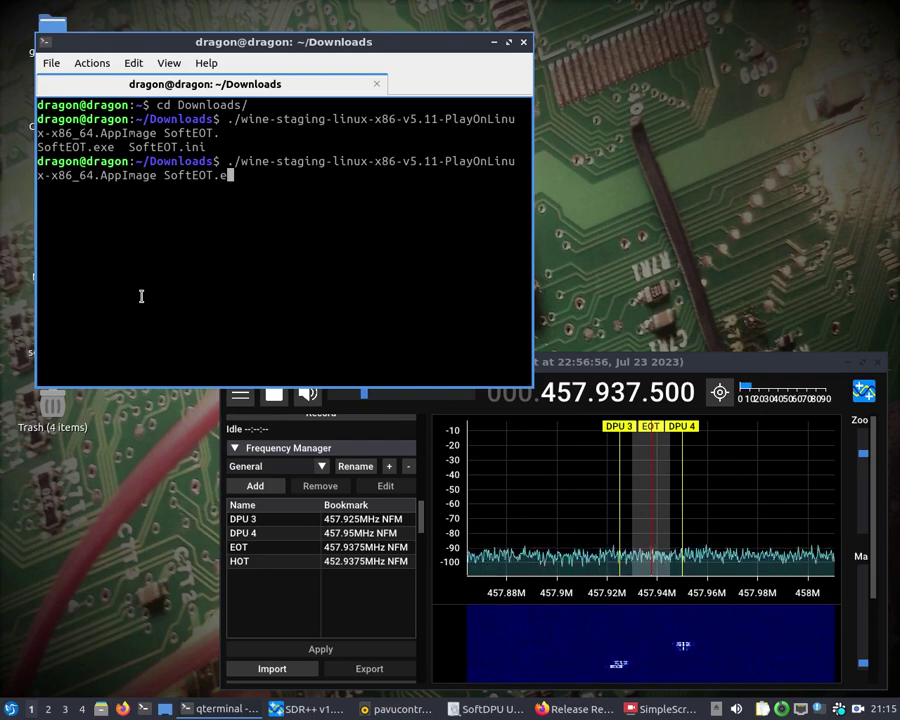
{"action": "key", "text": "Tab"}
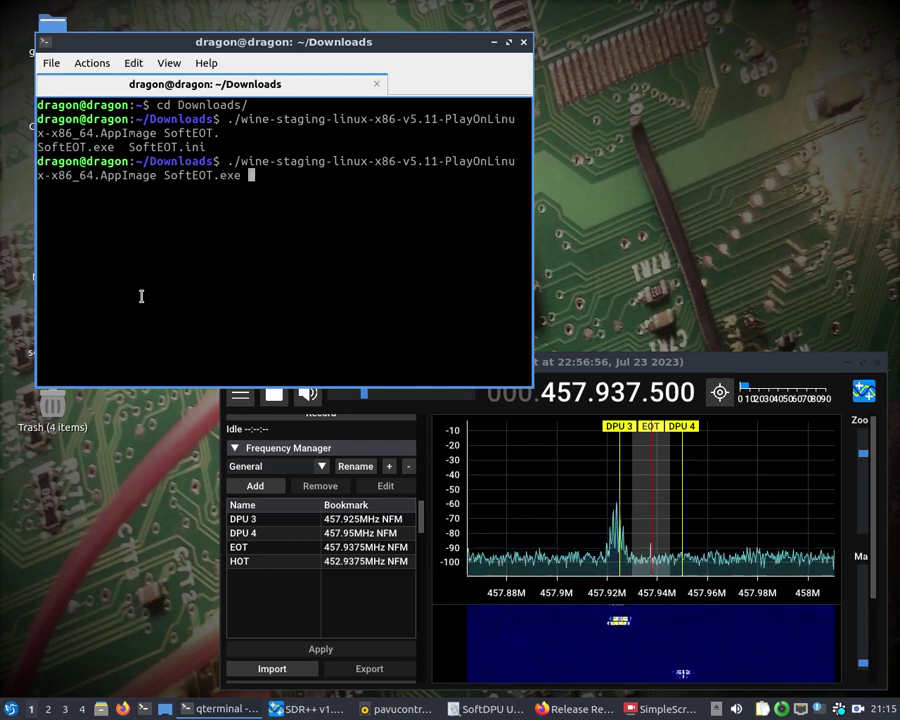
{"action": "key", "text": "Return"}
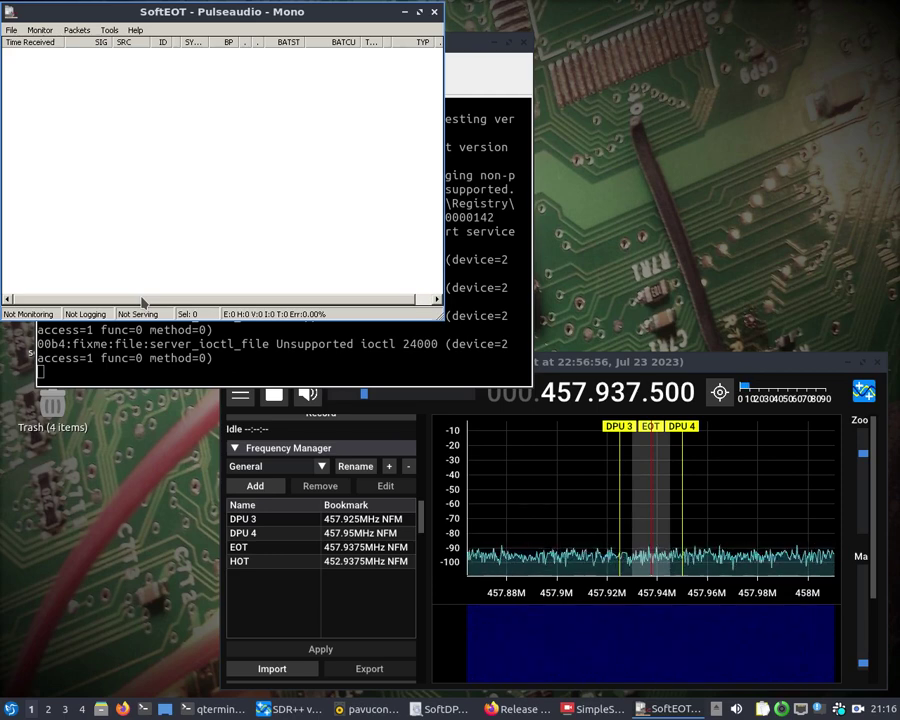
Open SoftEOT's File > Options dialog, showing Pulseaudio input on the Mono channel
{"action": "left_click", "coordinate": [40, 30]}
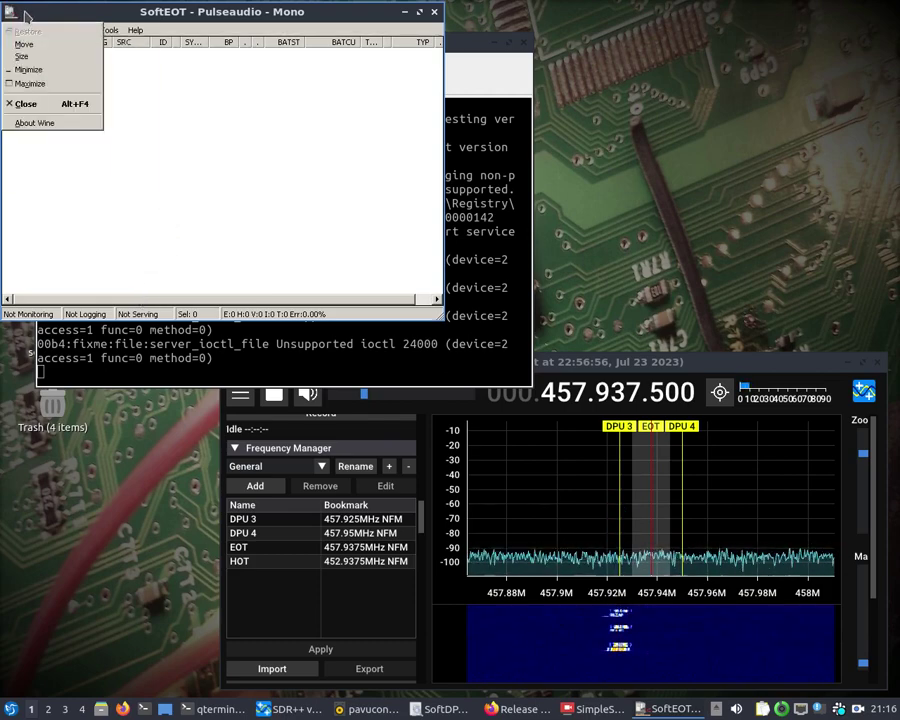
{"action": "left_click", "coordinate": [11, 30]}
{"action": "left_click", "coordinate": [11, 30]}
{"action": "left_click", "coordinate": [30, 153]}
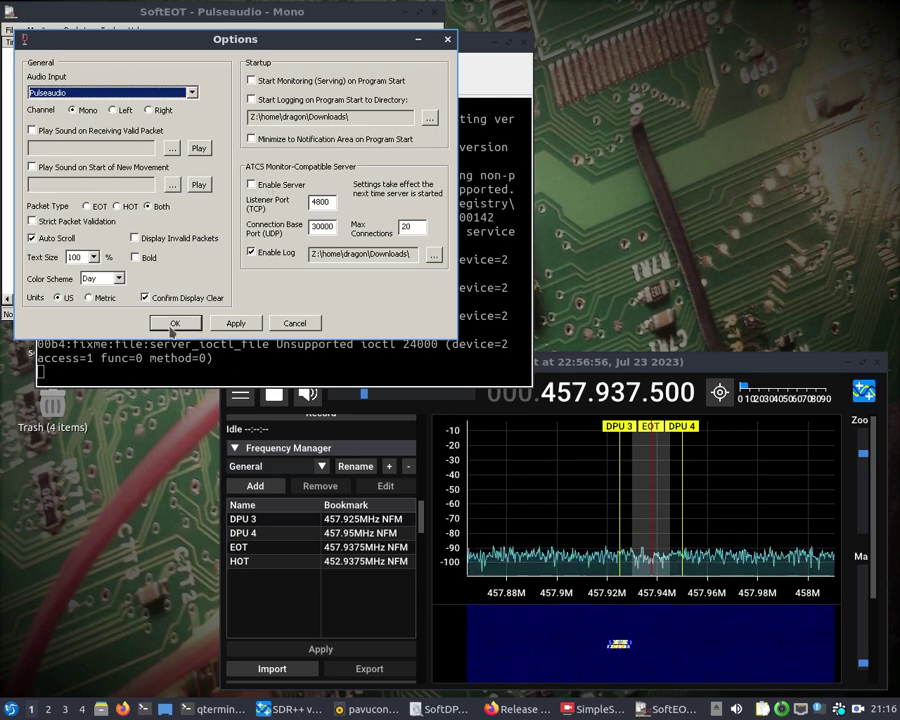
Confirm the SoftEOT options and choose Monitor > Start Monitoring
{"action": "left_click", "coordinate": [232, 322]}
{"action": "left_click", "coordinate": [185, 323]}
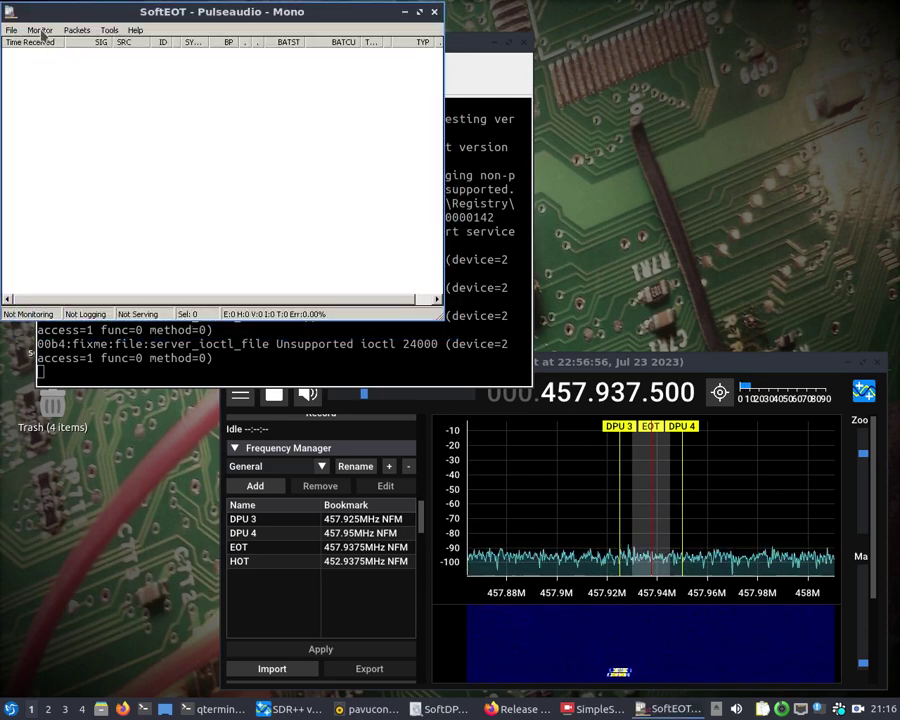
{"action": "left_click", "coordinate": [40, 31]}
{"action": "left_click", "coordinate": [42, 45]}
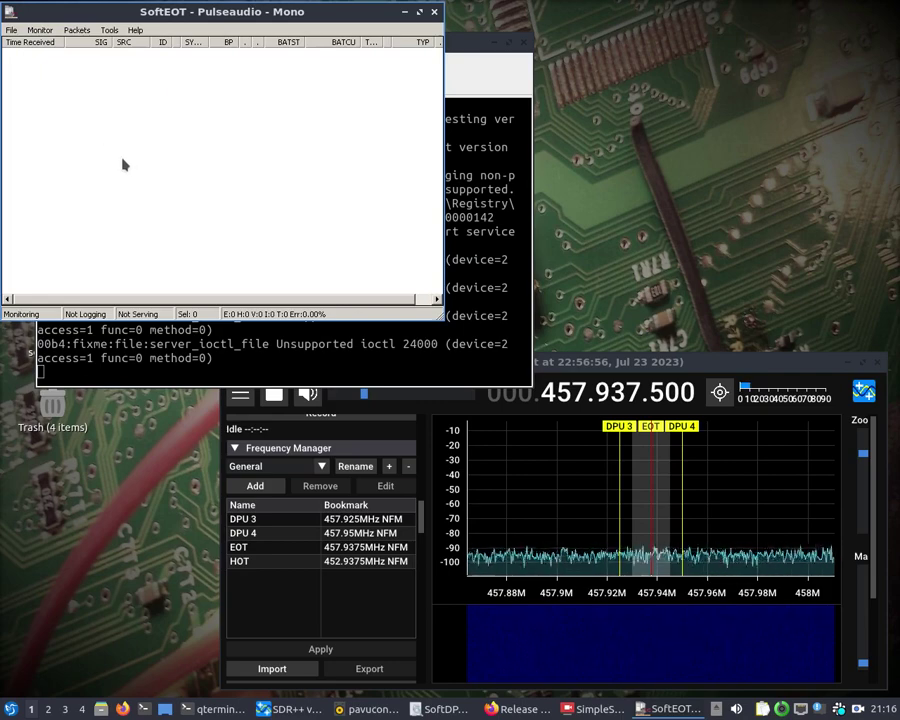
Open the Audio Level Meter and move it to the bottom-left of the screen
{"action": "left_click", "coordinate": [109, 30]}
{"action": "mouse_move", "coordinate": [77, 30]}
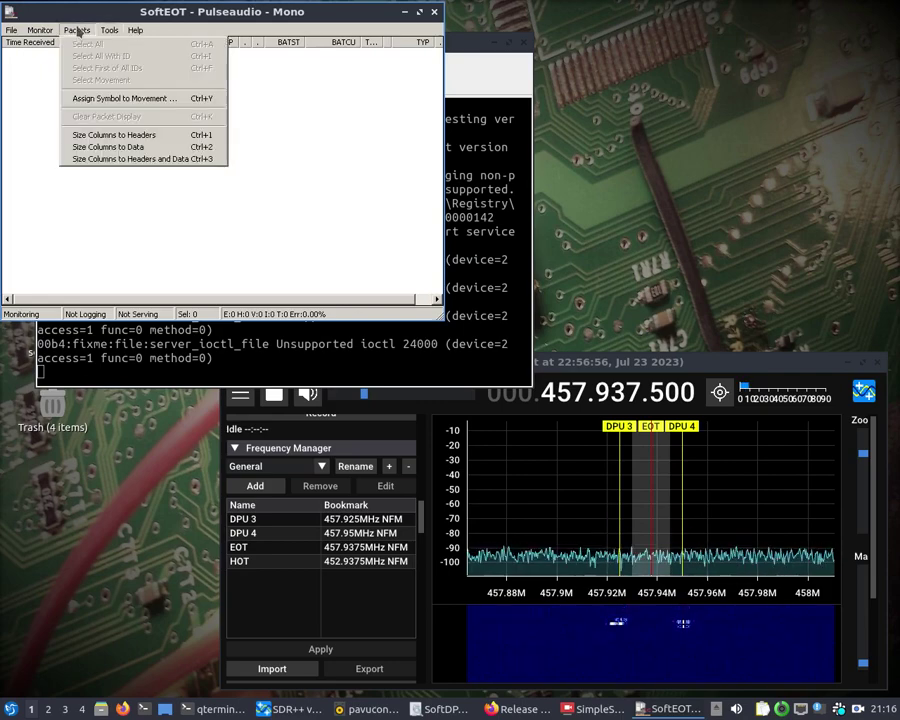
{"action": "mouse_move", "coordinate": [40, 30]}
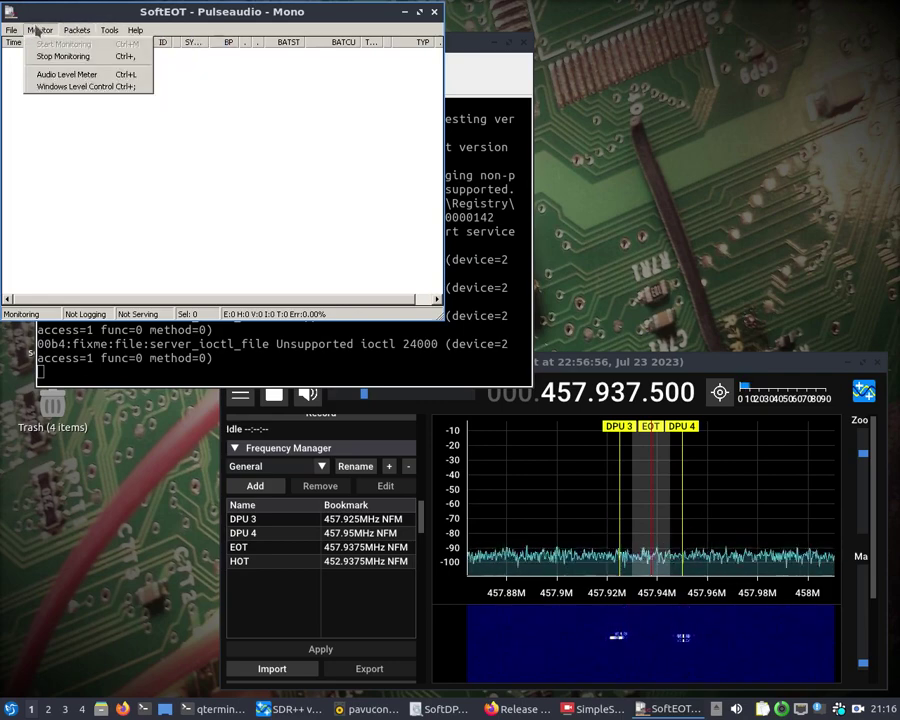
{"action": "left_click", "coordinate": [58, 73]}
{"action": "left_click_drag", "start_coordinate": [56, 38], "coordinate": [47, 452]}
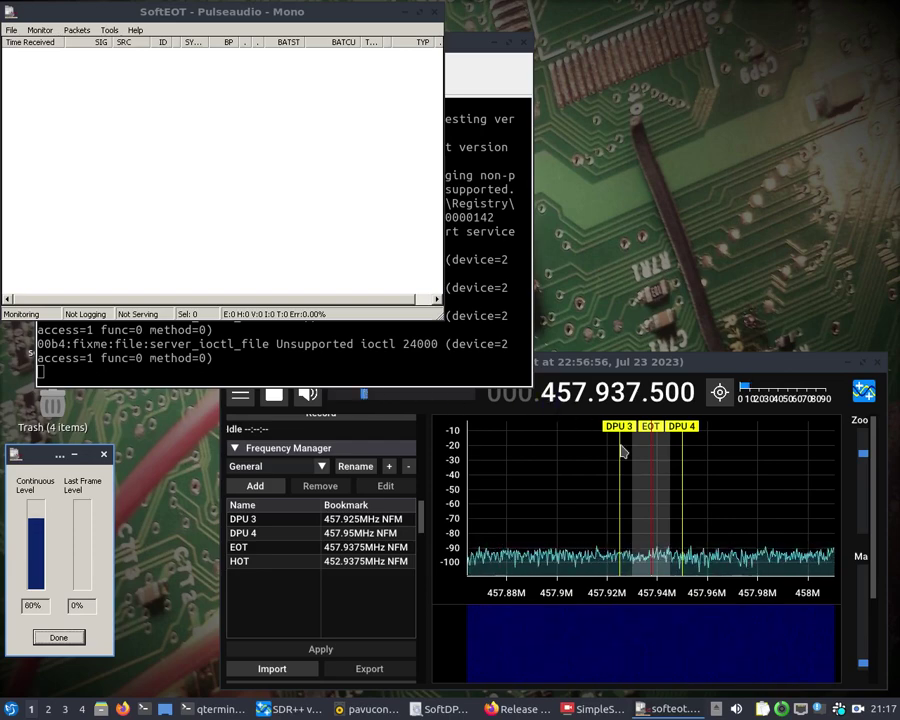
{"action": "left_click", "coordinate": [736, 709]}
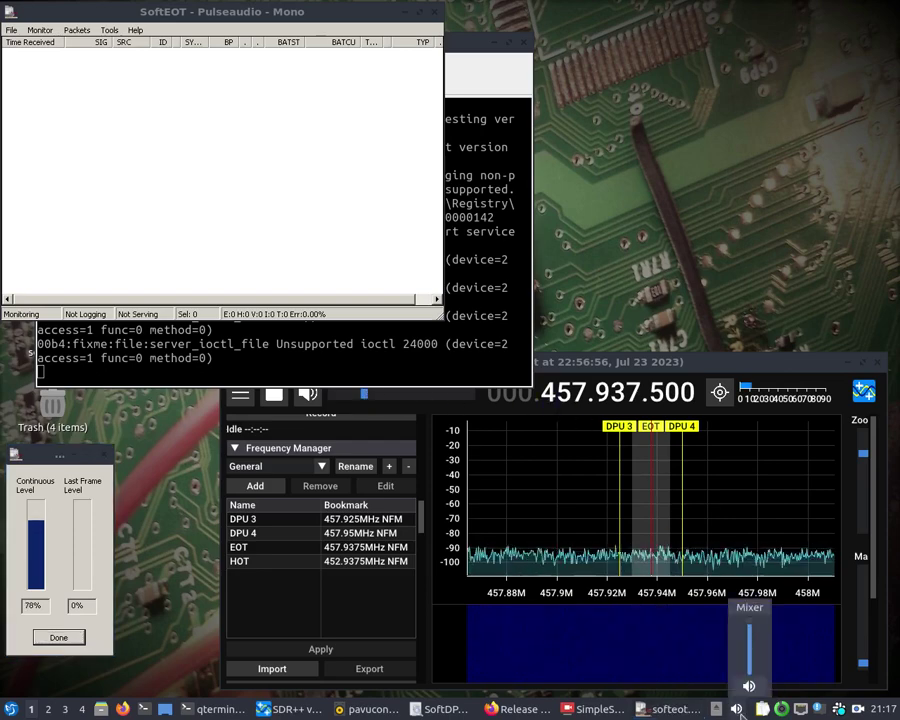
{"action": "left_click", "coordinate": [749, 607]}
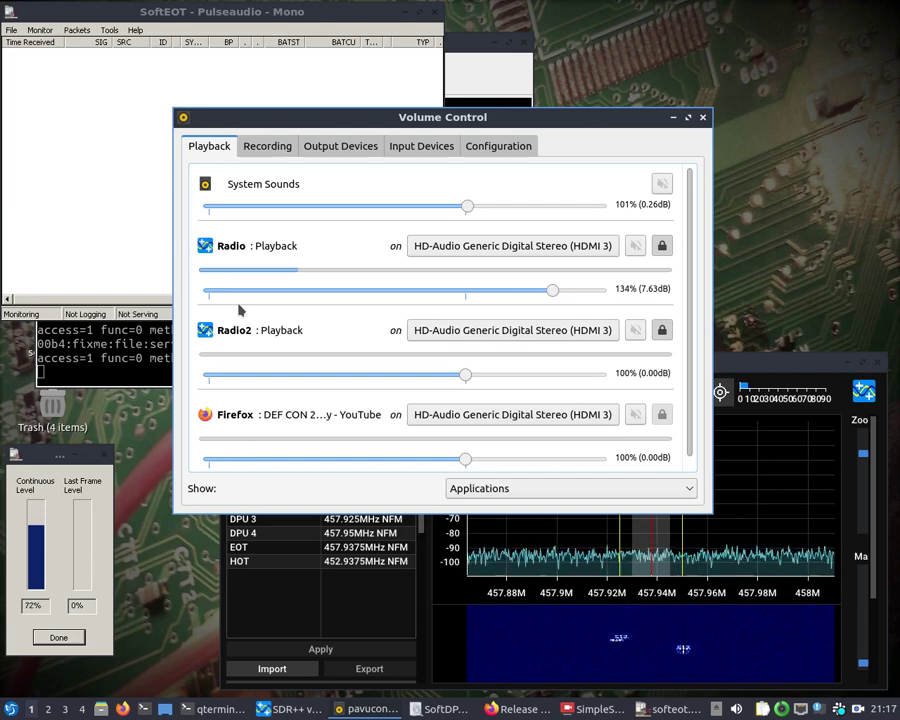
{"action": "left_click", "coordinate": [267, 150]}
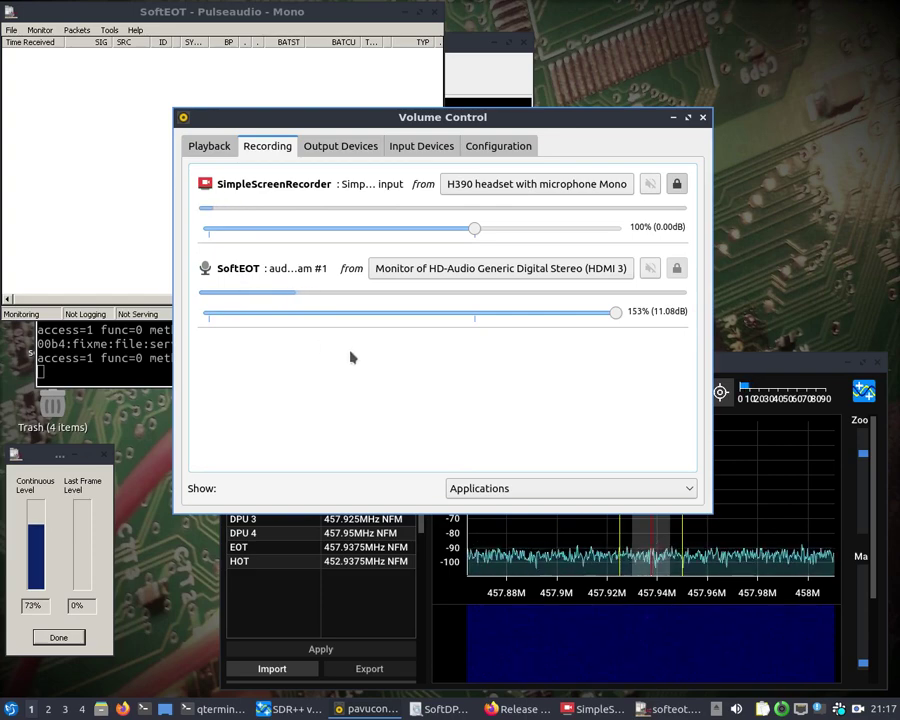
{"action": "left_click", "coordinate": [674, 118]}
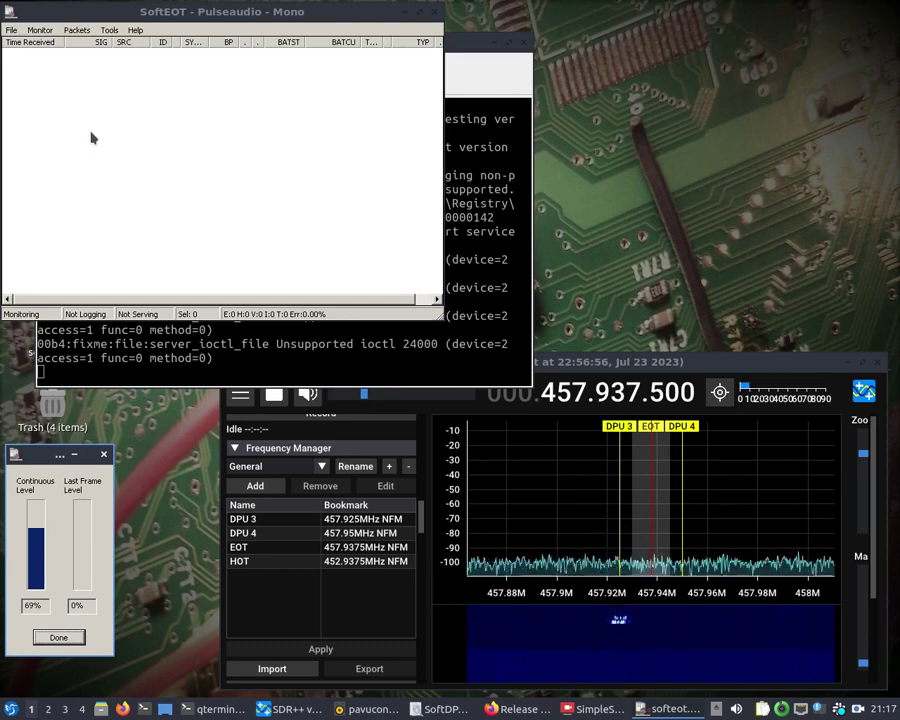
Open SoftEOT's Tools > Movements list and place it at the top-right
{"action": "left_click", "coordinate": [109, 30]}
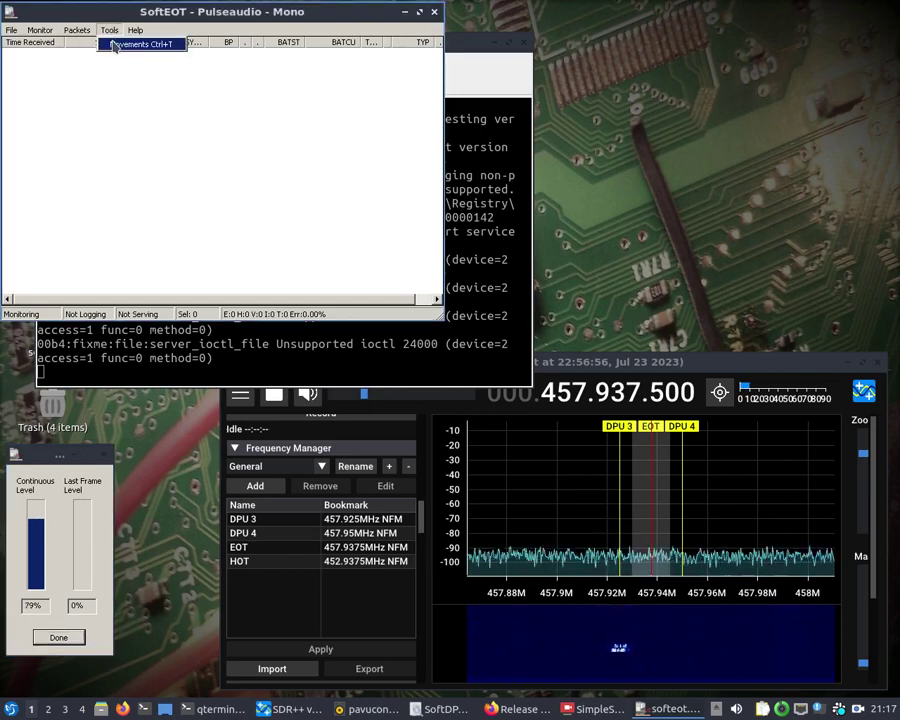
{"action": "left_click", "coordinate": [114, 45]}
{"action": "left_click_drag", "start_coordinate": [70, 326], "coordinate": [520, 16]}
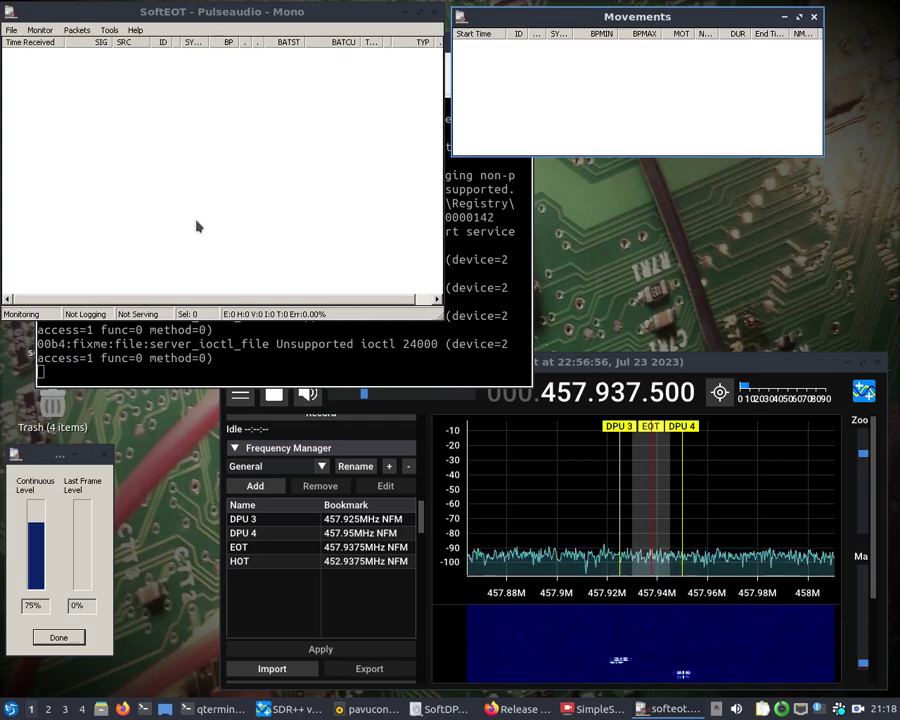
Open a new terminal and change into Downloads/SoftDPU_212
{"action": "key", "text": "ctrl+alt+t"}
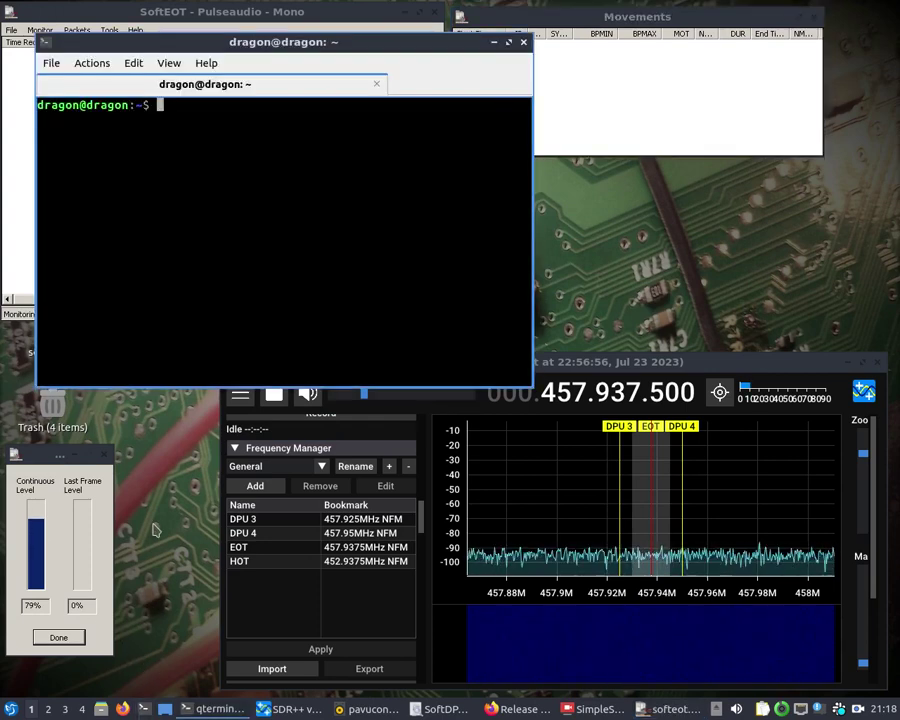
{"action": "type", "text": "cd Dow"}
{"action": "key", "text": "Tab"}
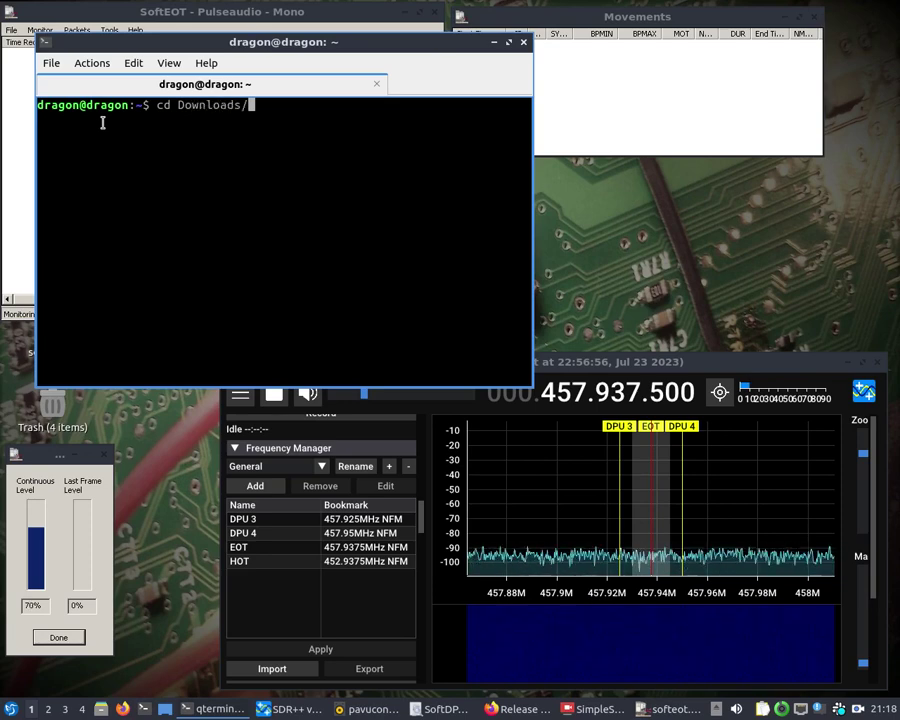
{"action": "type", "text": "So"}
{"action": "key", "text": "Tab"}
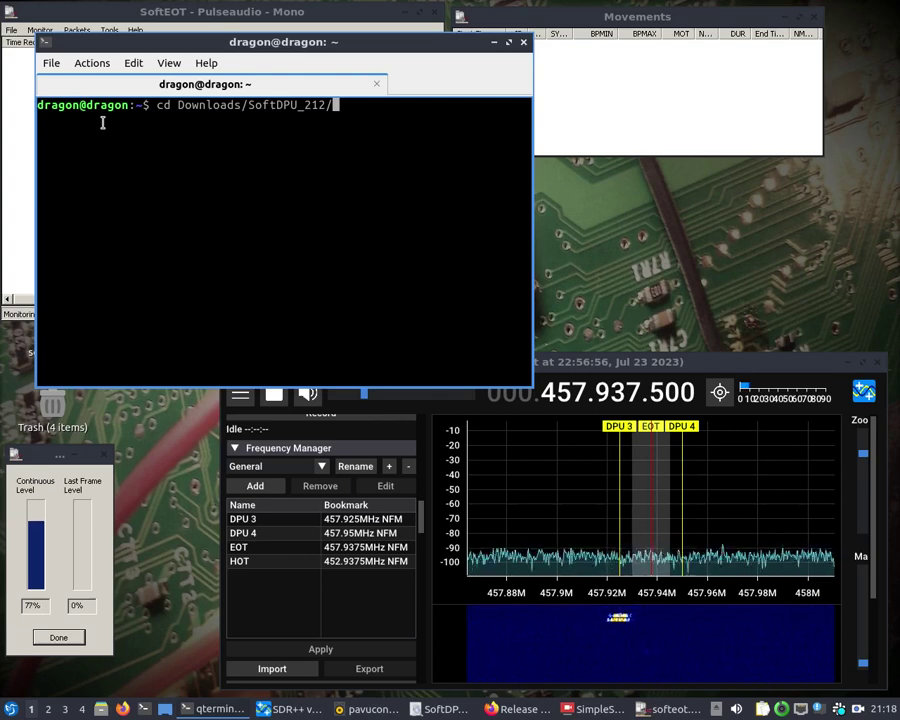
{"action": "key", "text": "Return"}
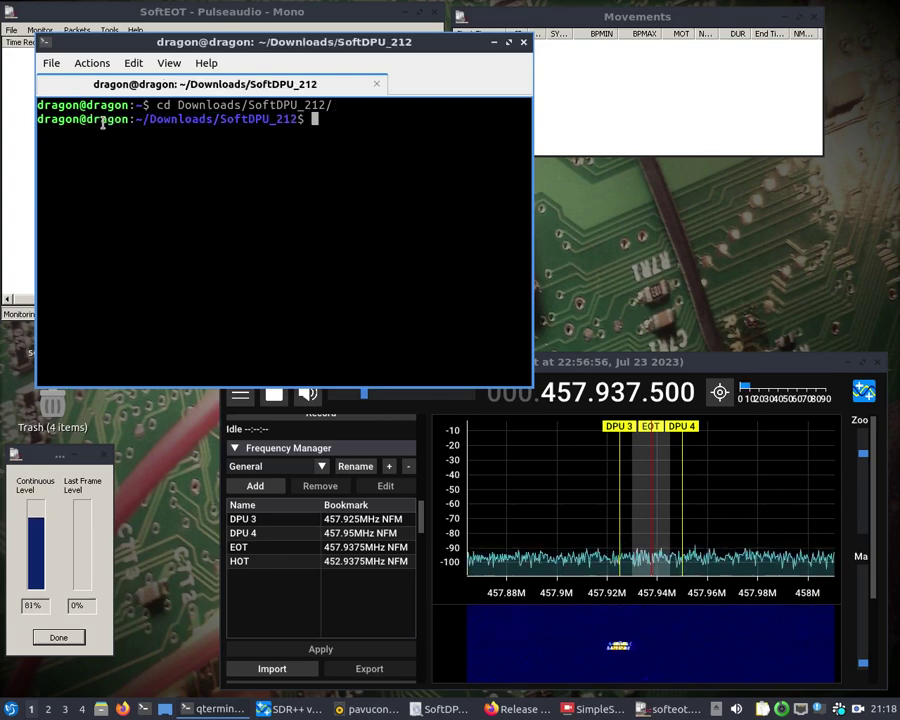
Run ../wine-staging-linux-x86-v5.11-PlayOnLinux-x86_64.AppImage SoftDPU.exe and nudge the SoftDPU window into place
{"action": "type", "text": "."}
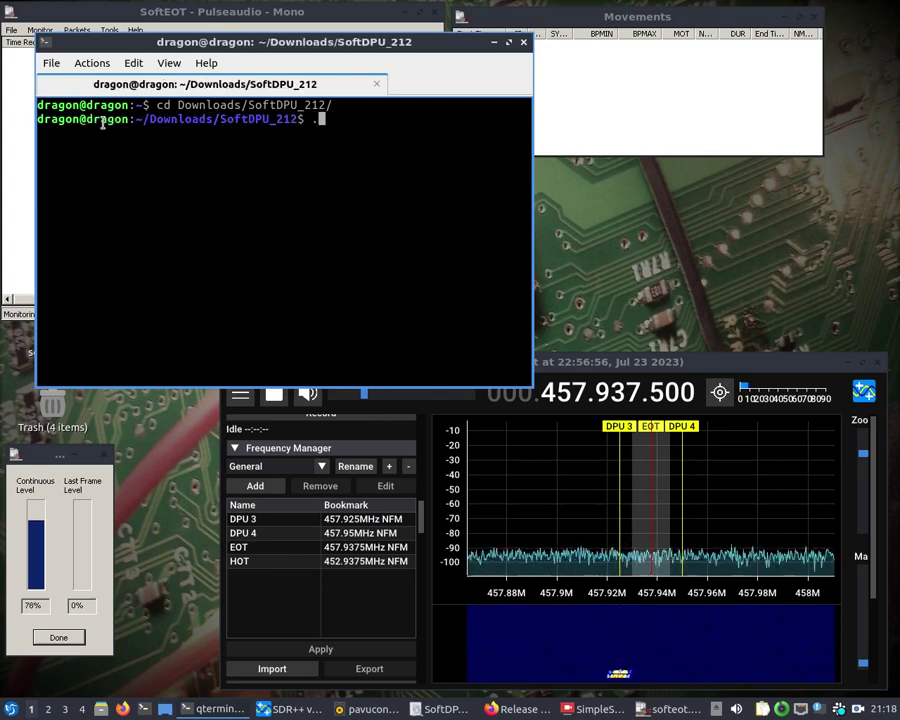
{"action": "type", "text": "./wine-stag"}
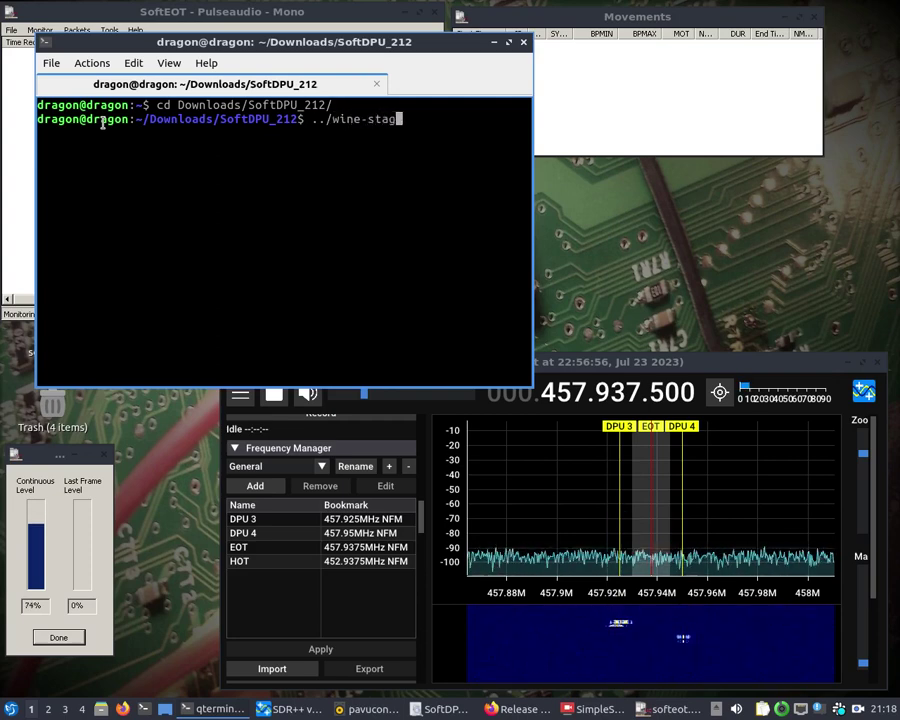
{"action": "key", "text": "Tab"}
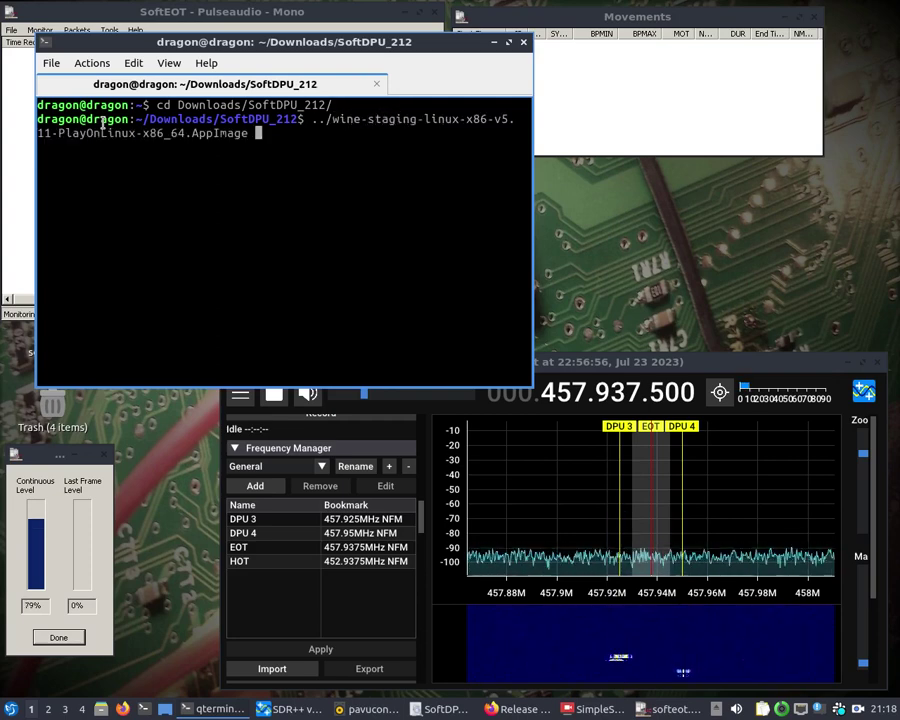
{"action": "type", "text": "SoftDPU."}
{"action": "key", "text": "Tab"}
{"action": "key", "text": "Tab"}
{"action": "type", "text": "e"}
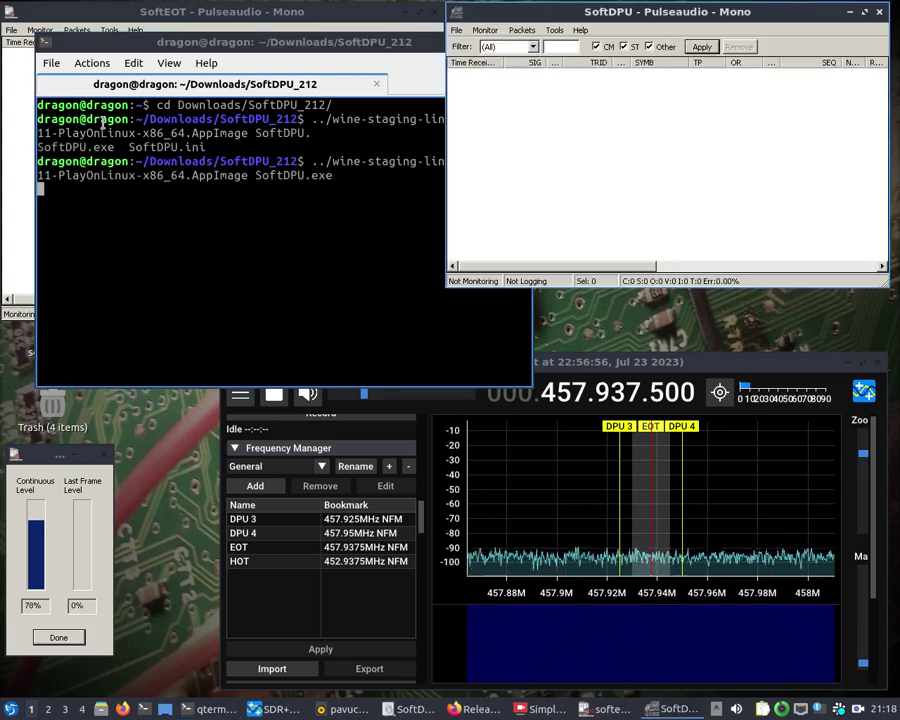
{"action": "left_click", "coordinate": [300, 40]}
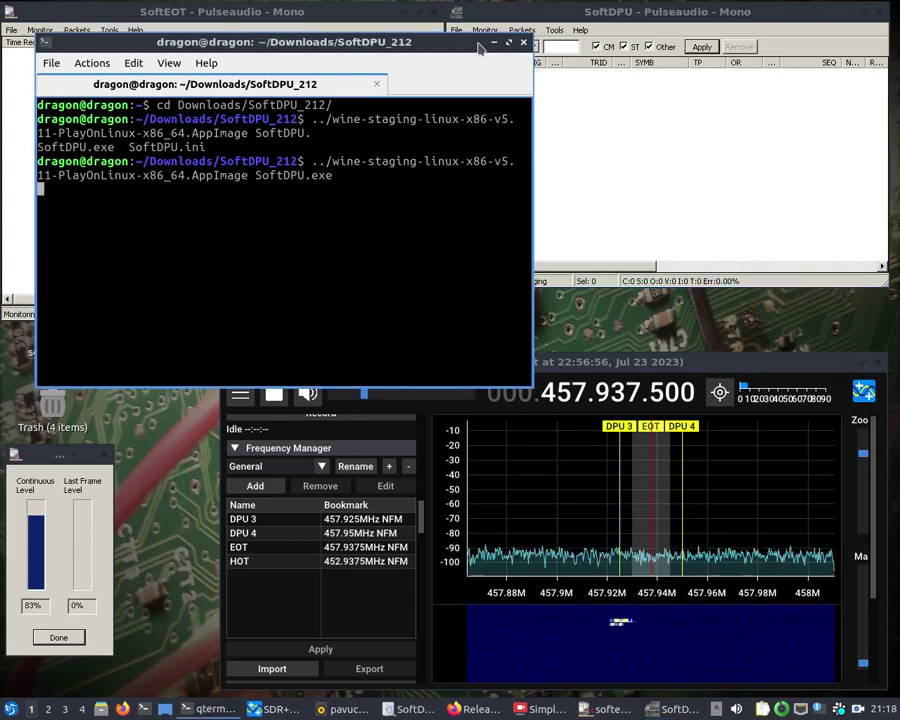
{"action": "left_click_drag", "start_coordinate": [508, 20], "coordinate": [507, 21]}
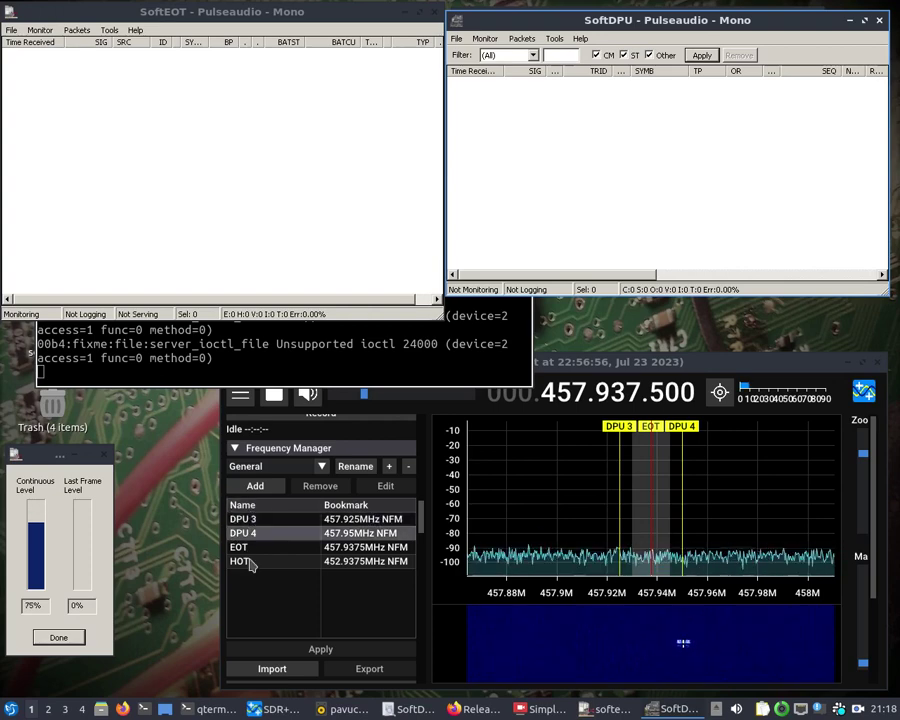
Tune SDR++ to the DPU 3 bookmark and open SoftDPU's audio level meter
{"action": "left_click", "coordinate": [266, 525]}
{"action": "double_click", "coordinate": [267, 526]}
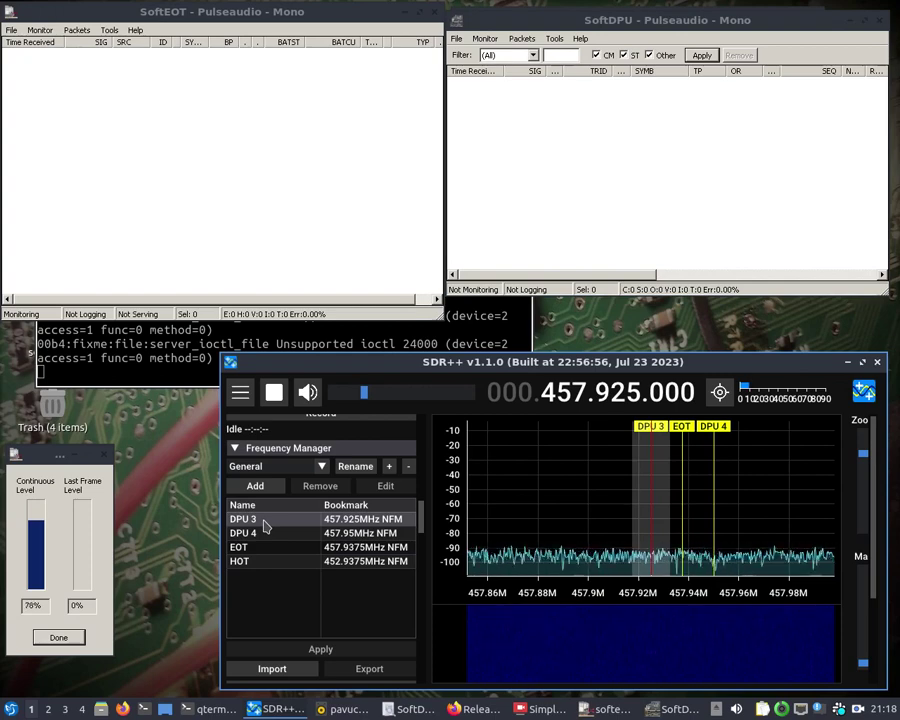
{"action": "left_click", "coordinate": [485, 38]}
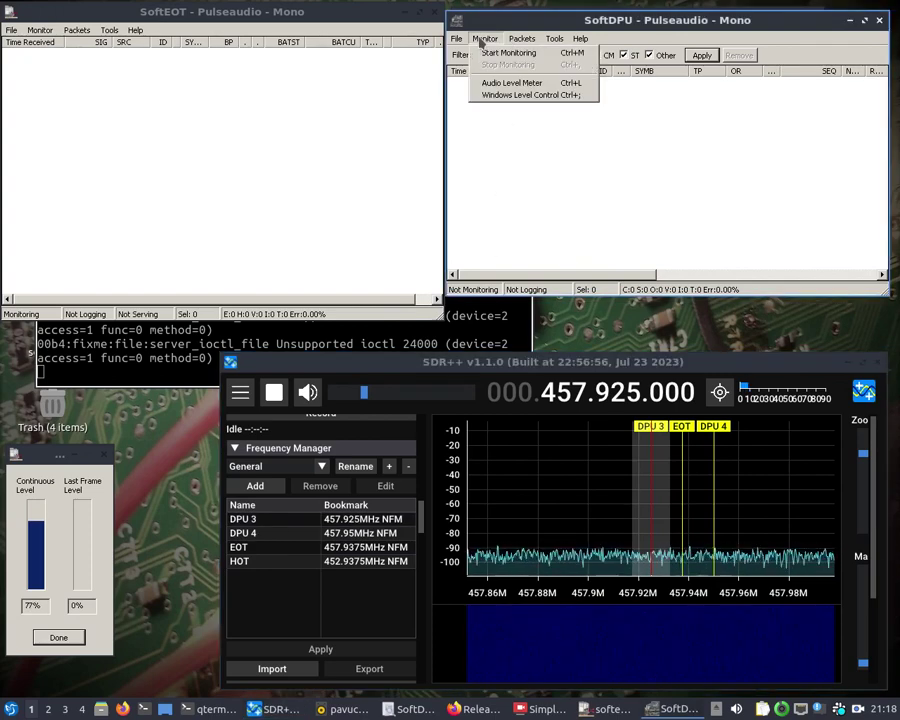
{"action": "left_click", "coordinate": [484, 82]}
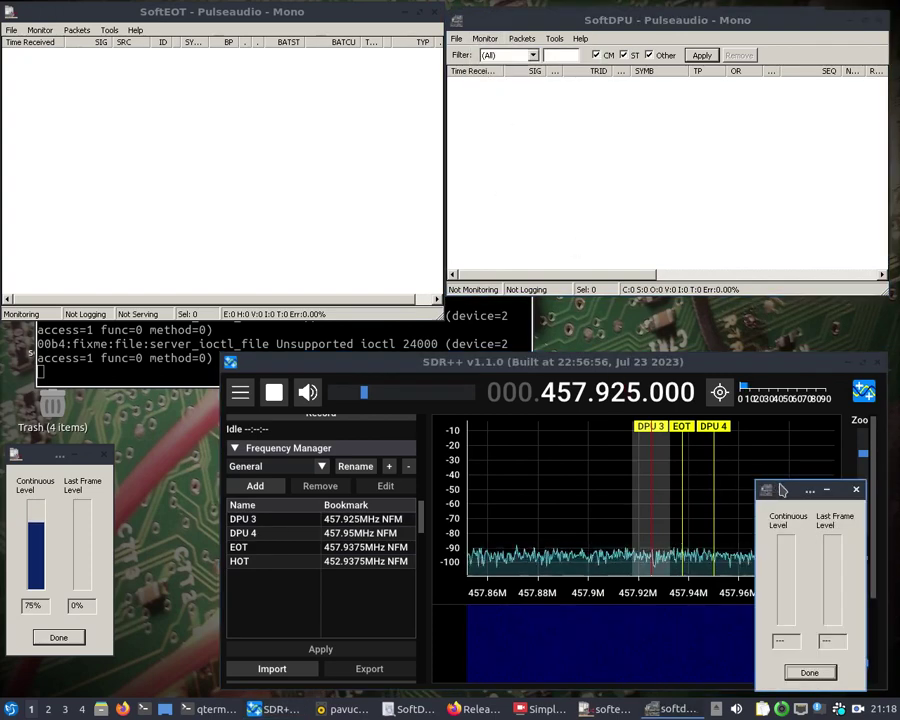
Start SoftDPU monitoring and confirm its input in pavucontrol's Recording tab, then minimize Volume Control
{"action": "left_click", "coordinate": [736, 709]}
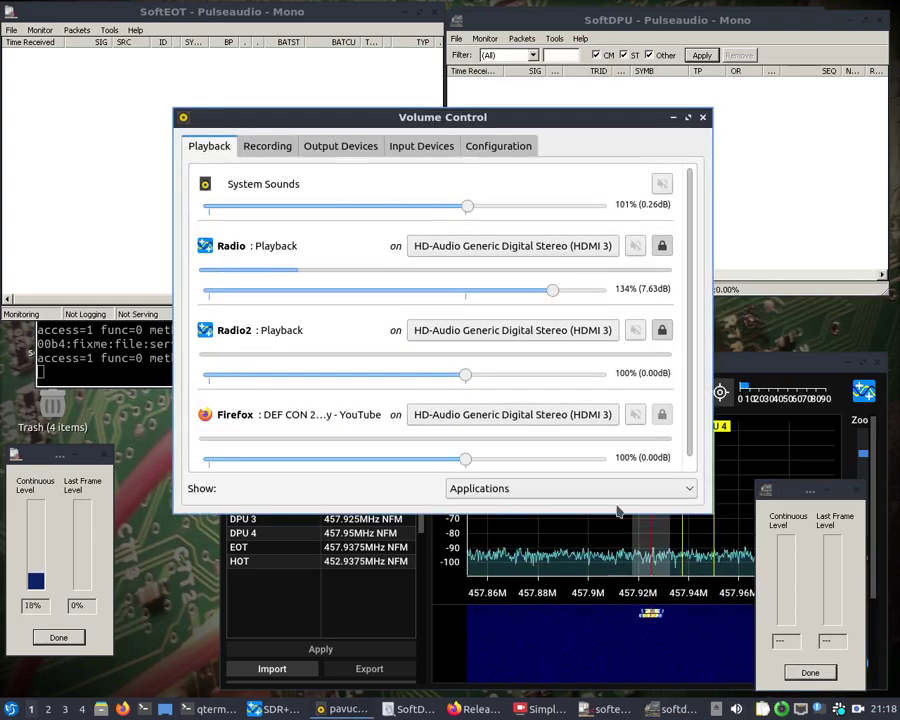
{"action": "left_click", "coordinate": [265, 146]}
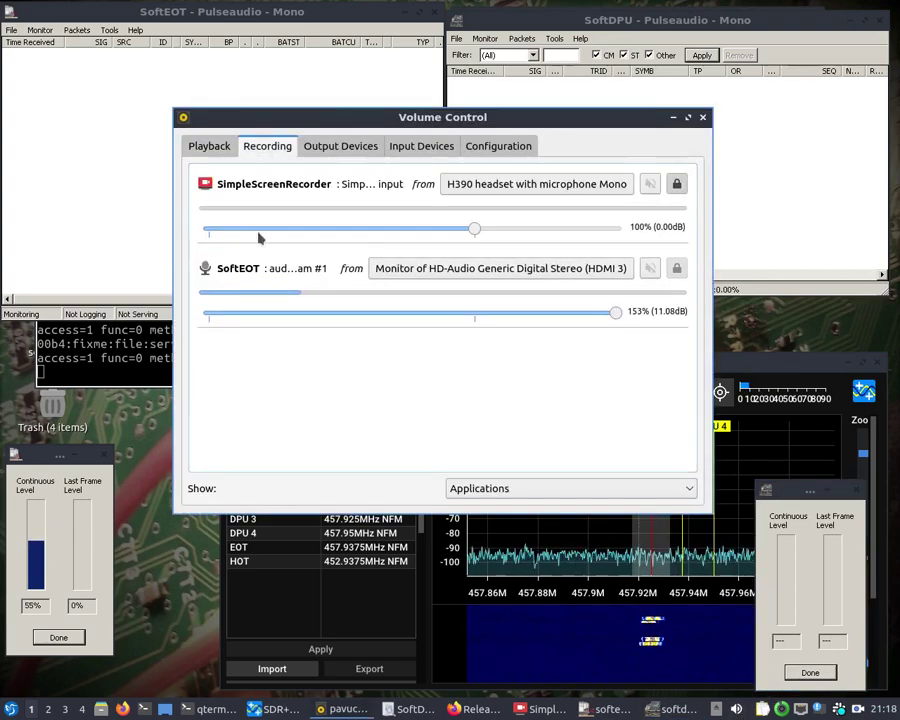
{"action": "left_click", "coordinate": [195, 149]}
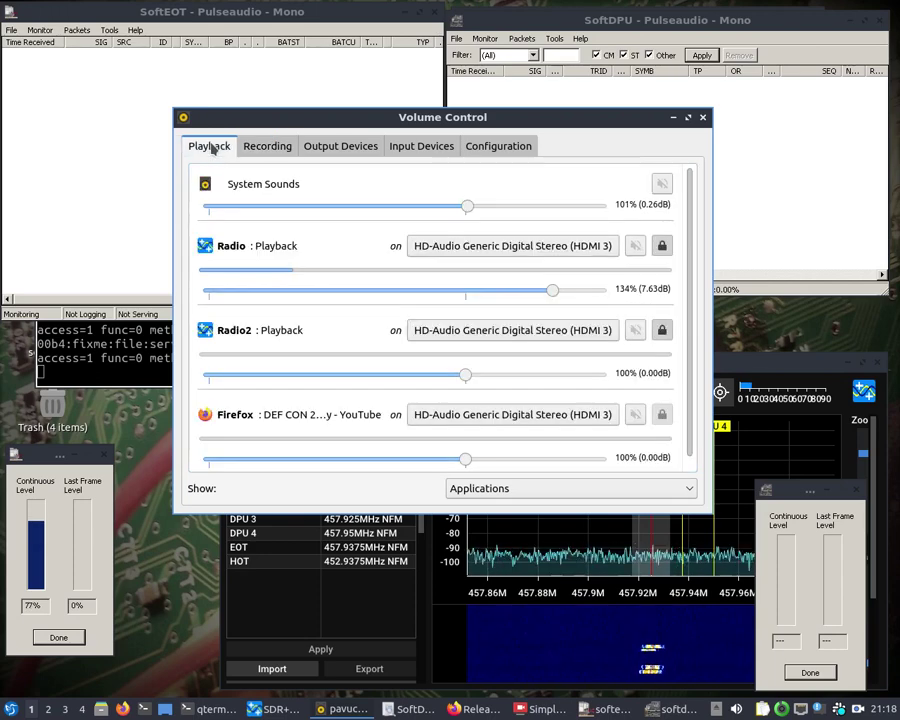
{"action": "left_click", "coordinate": [481, 38]}
{"action": "left_click", "coordinate": [490, 53]}
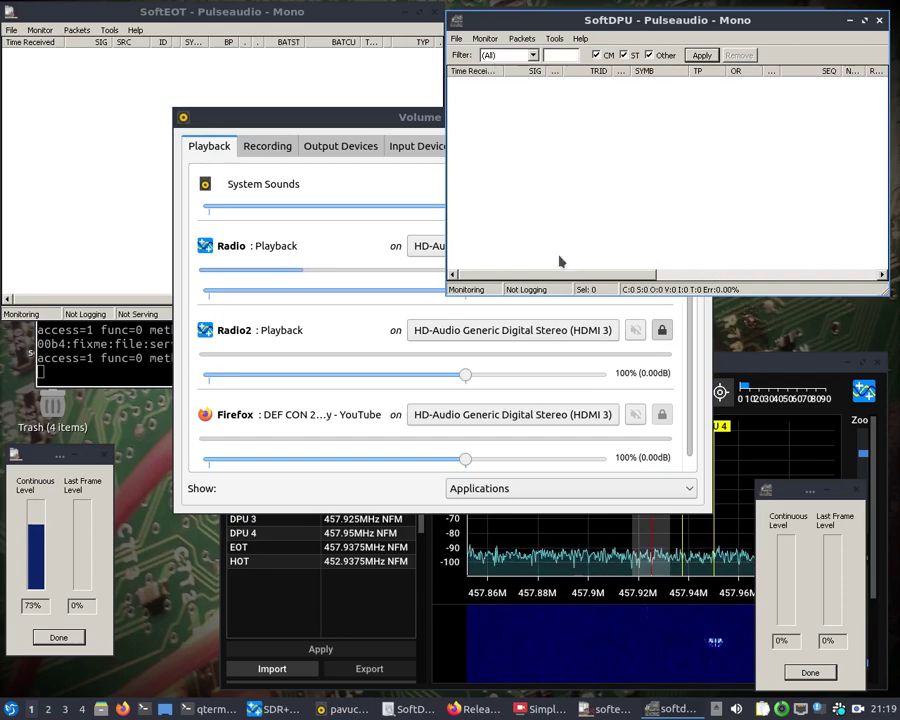
{"action": "left_click", "coordinate": [250, 149]}
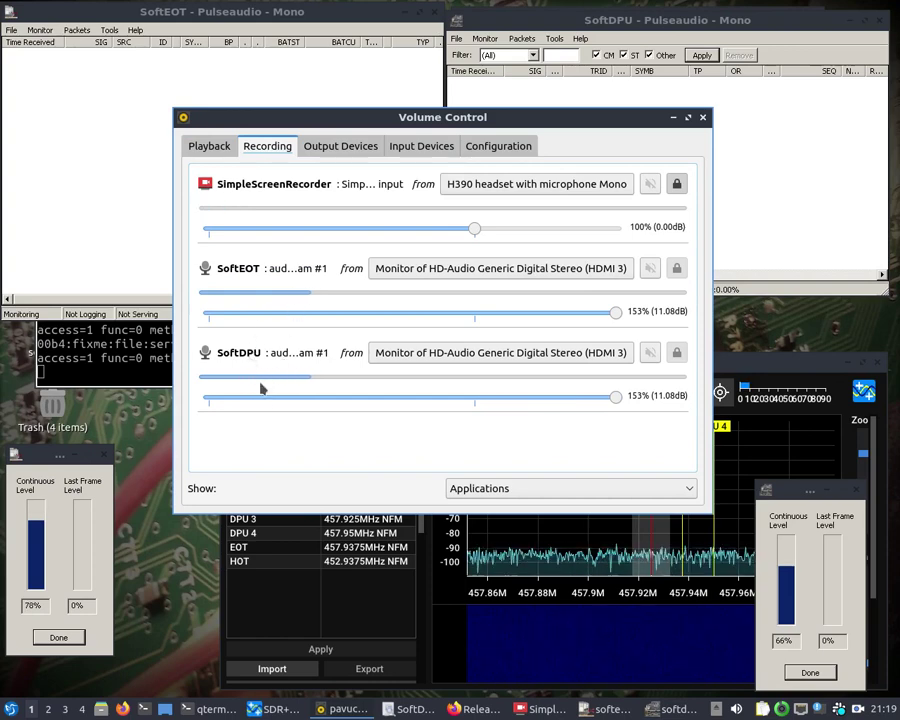
{"action": "left_click", "coordinate": [673, 118]}
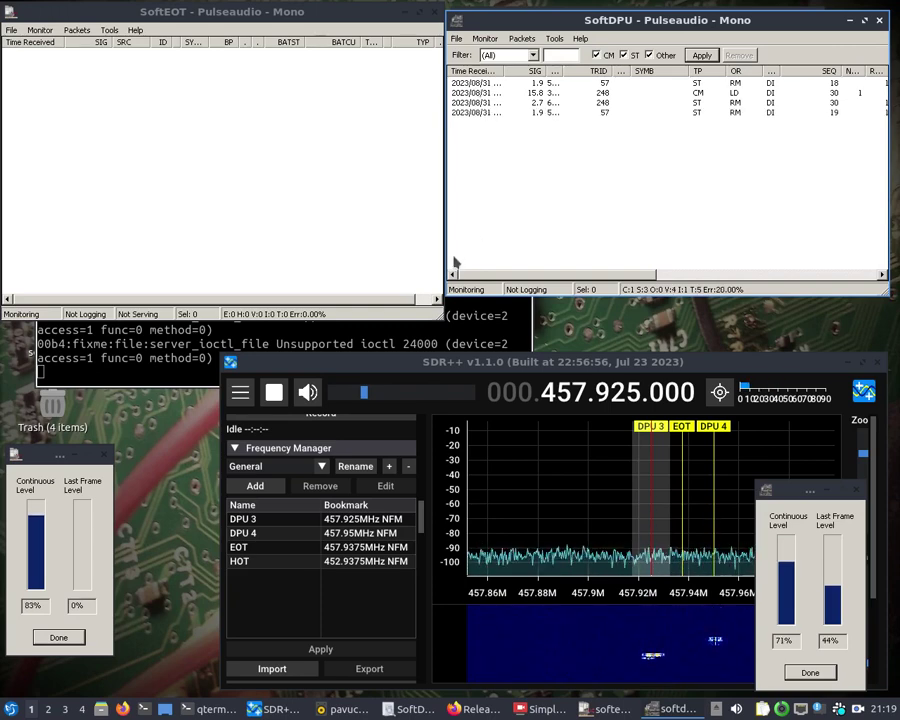
Retune SDR++ to the HOT bookmark at 452.9375 MHz
{"action": "double_click", "coordinate": [240, 561]}
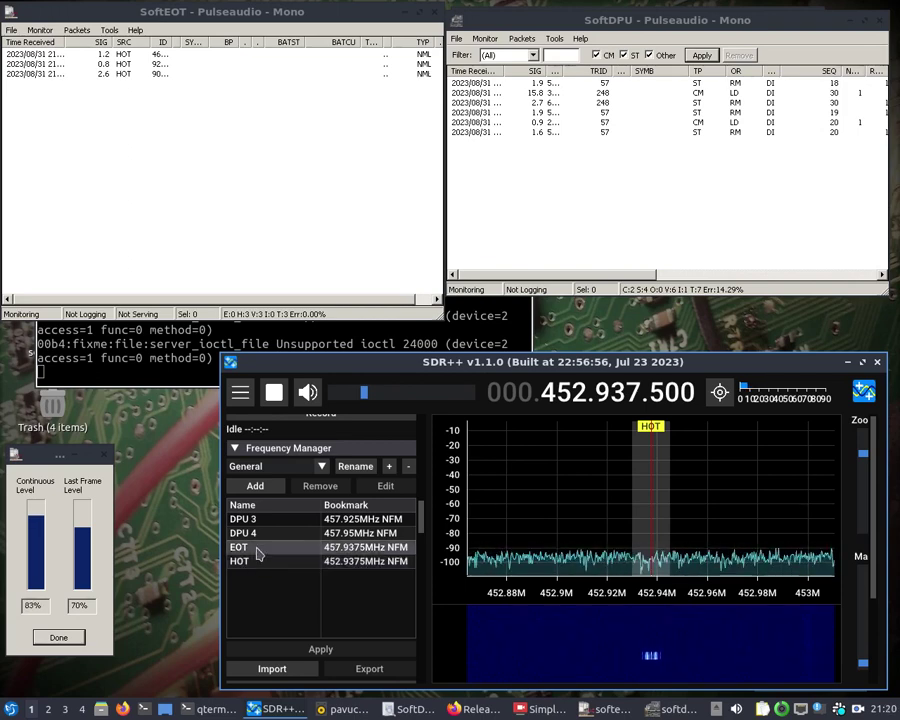
Retune SDR++ to 457.9375 MHz using the EOT bookmark in the Frequency Manager
{"action": "double_click", "coordinate": [257, 550]}
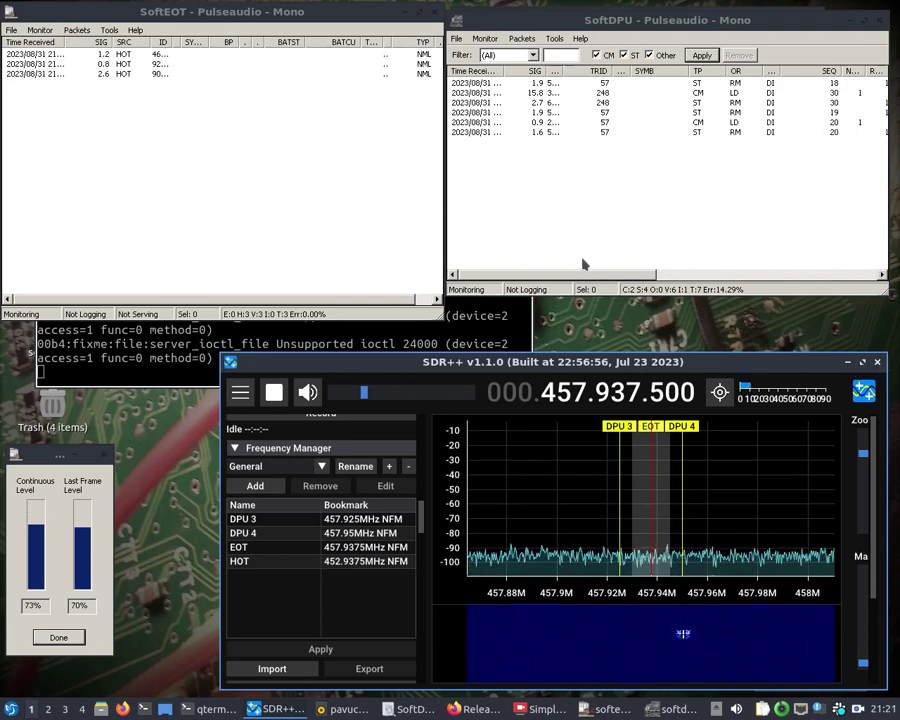
Close SDR++, SoftEOT and SoftDPU, and stop the running wine process with Ctrl+C
{"action": "left_click", "coordinate": [877, 362]}
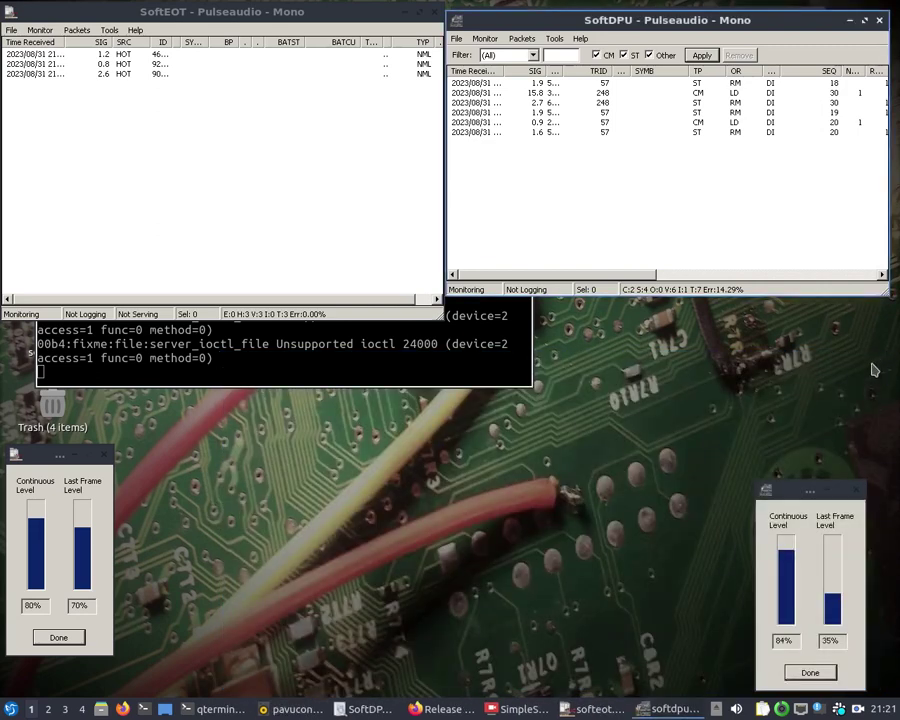
{"action": "left_click", "coordinate": [435, 13]}
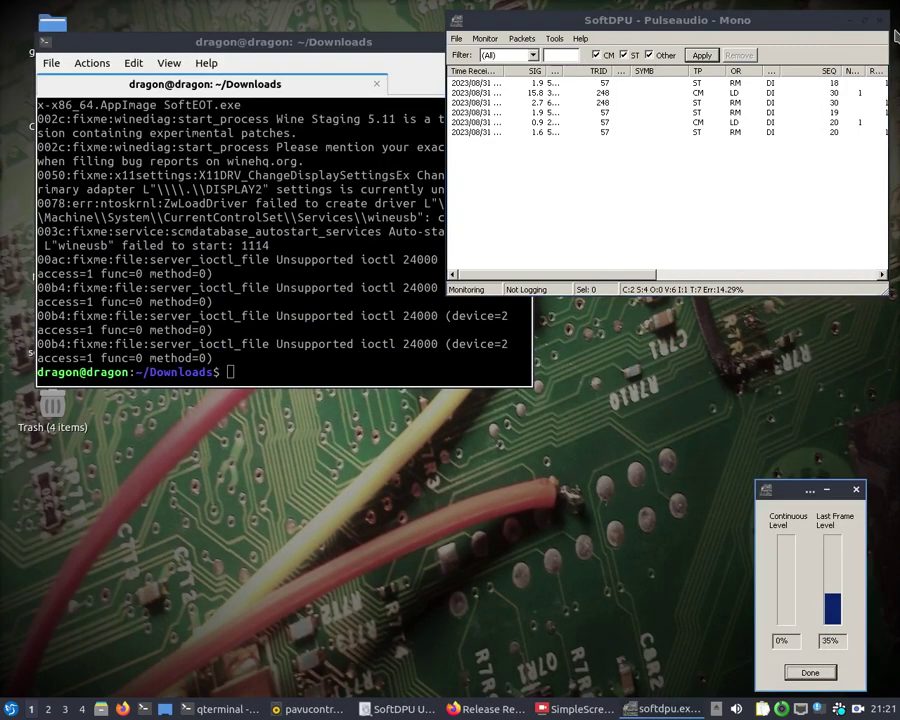
{"action": "left_click", "coordinate": [879, 20]}
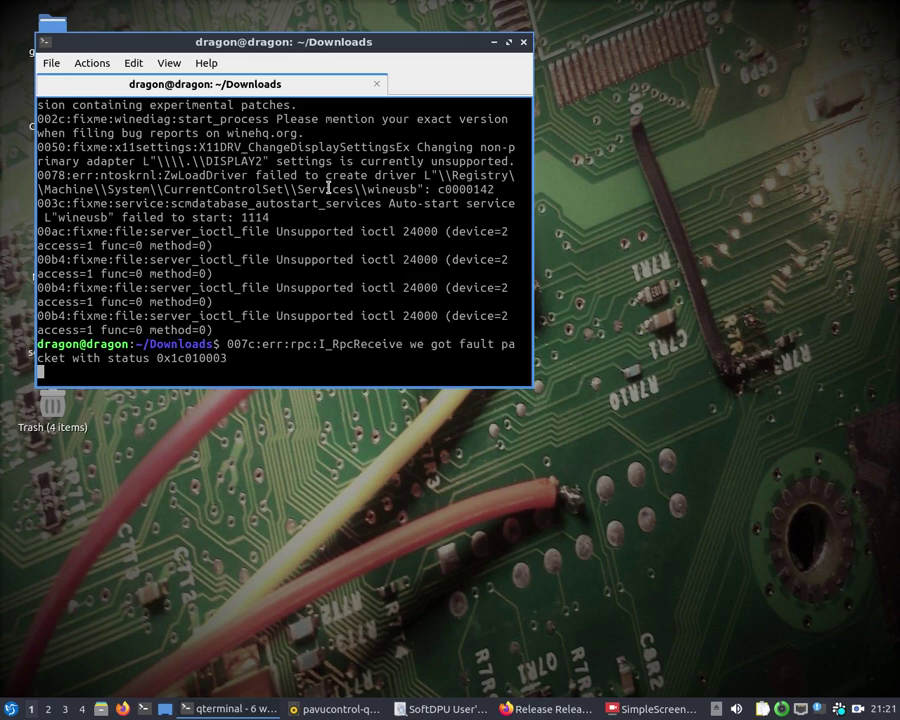
{"action": "key", "text": "ctrl+c"}
Go up to the home folder with cd .. and prepare cd Downloads/PyEOT/ using Tab completion
{"action": "type", "text": "cd .."}
{"action": "key", "text": "Return"}
{"action": "type", "text": "cd P"}
{"action": "key", "text": "Tab"}
{"action": "key", "text": "Tab"}
{"action": "key", "text": "BackSpace"}
{"action": "type", "text": "D"}
{"action": "key", "text": "Tab"}
{"action": "type", "text": "P"}
{"action": "key", "text": "Tab"}
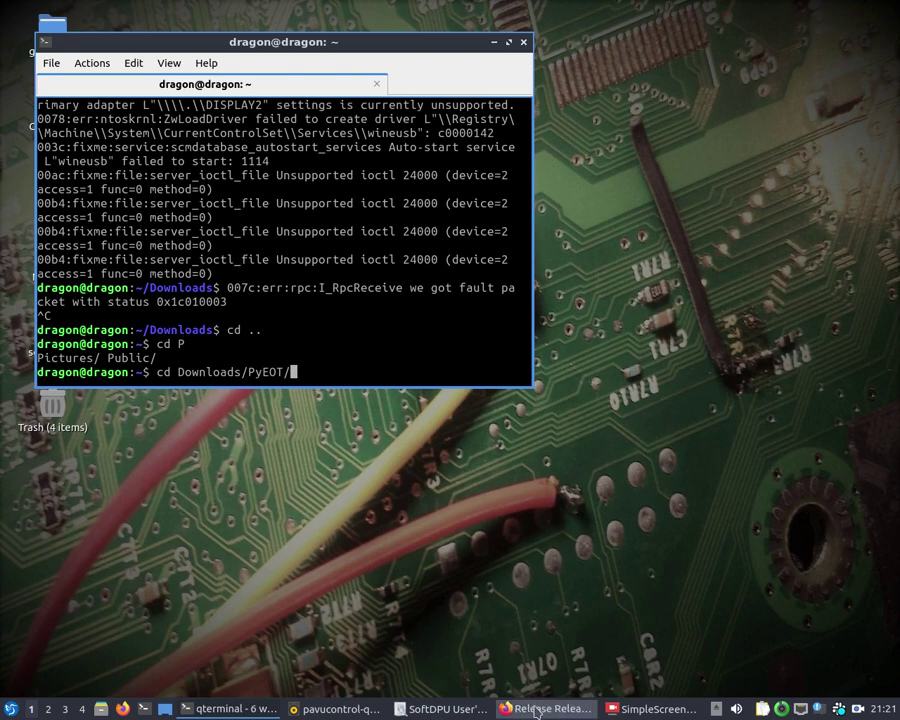
In Firefox, glance at the DEF CON 26 talk tab, then show the ereuter/PyEOT GitHub repository
{"action": "left_click", "coordinate": [537, 709]}
{"action": "left_click", "coordinate": [363, 187]}
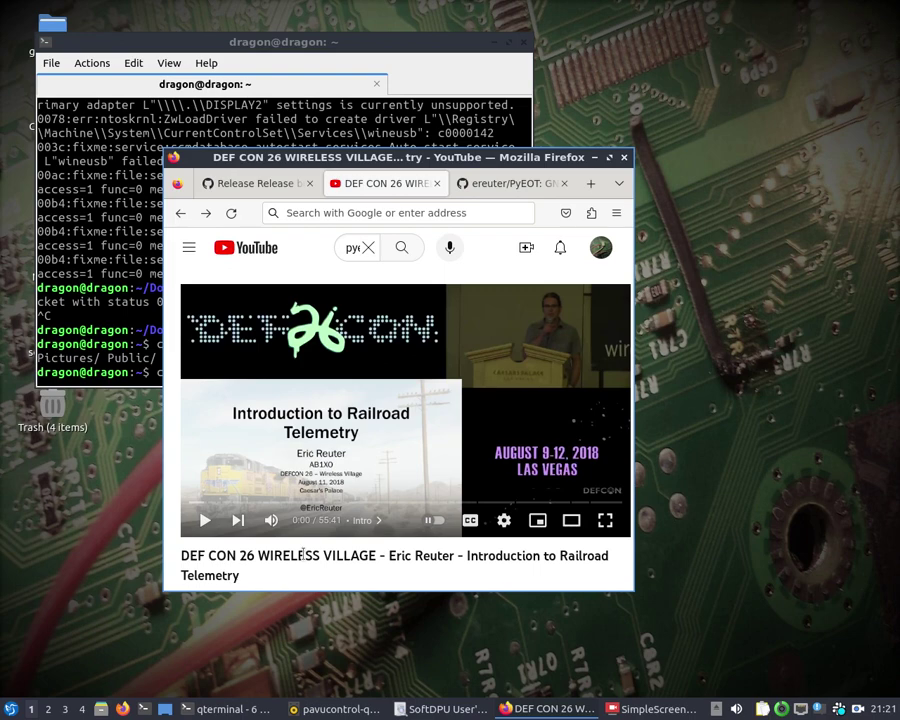
{"action": "left_click", "coordinate": [506, 187]}
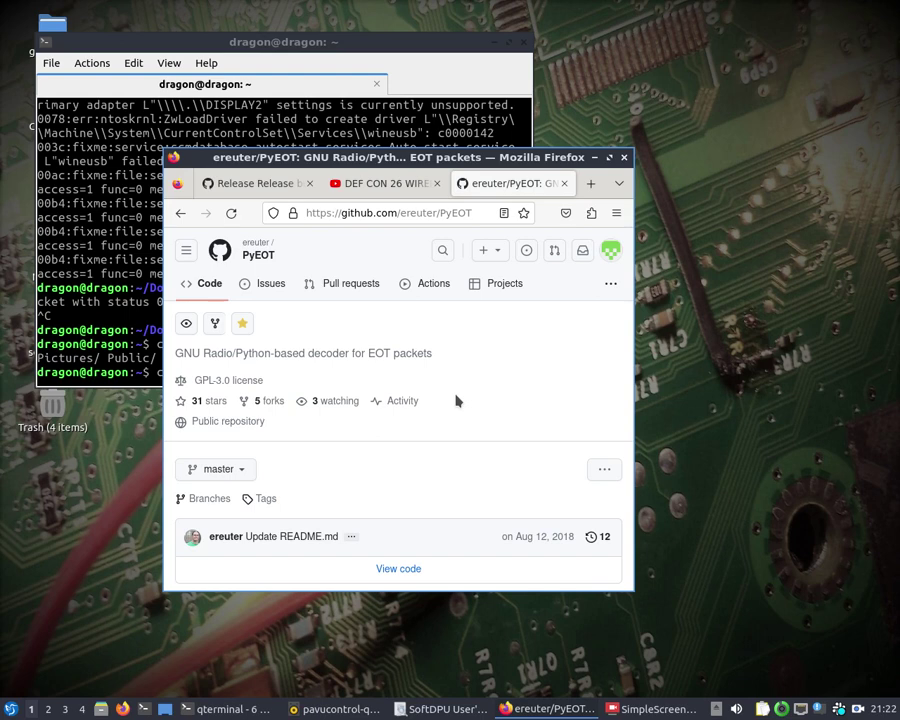
Enter Downloads/PyEOT, list its files, and run gnuradio-companion EOT.grc
{"action": "left_click", "coordinate": [95, 315]}
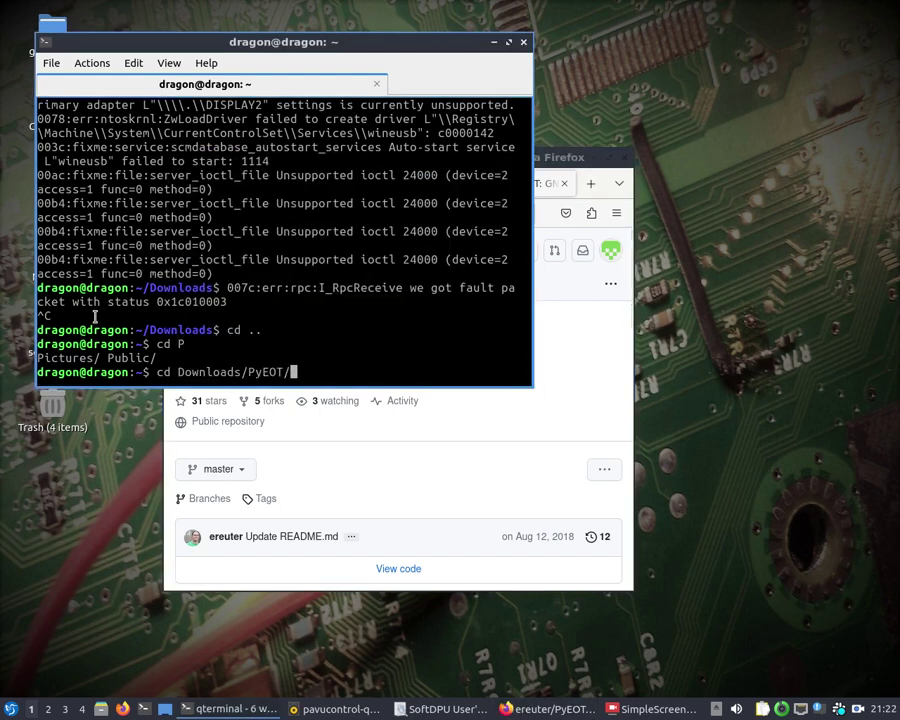
{"action": "key", "text": "Return"}
{"action": "type", "text": "ls"}
{"action": "key", "text": "Return"}
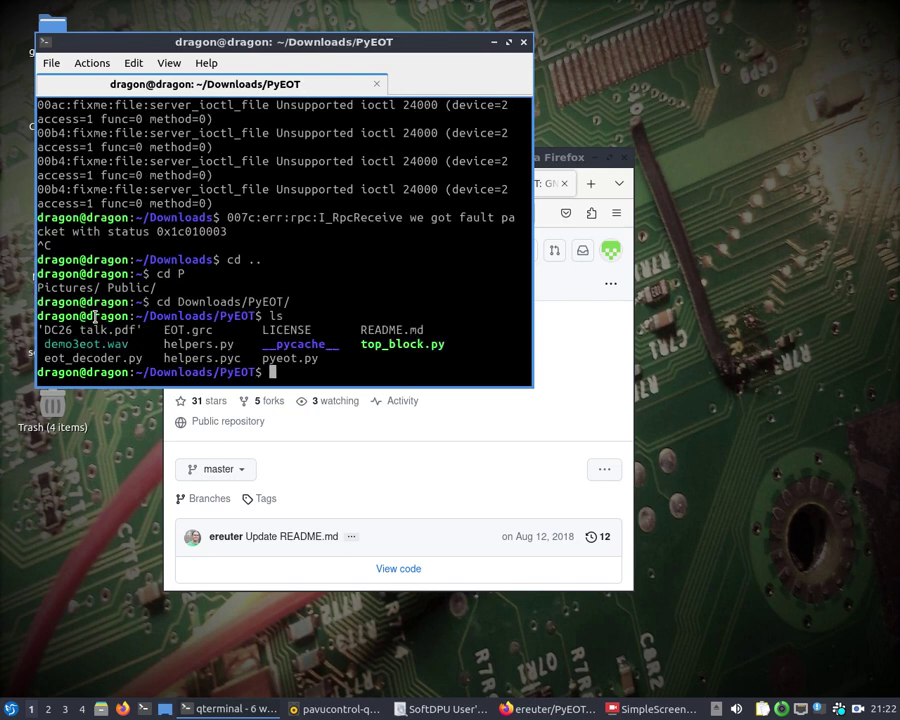
{"action": "type", "text": "gnuradio-companion "}
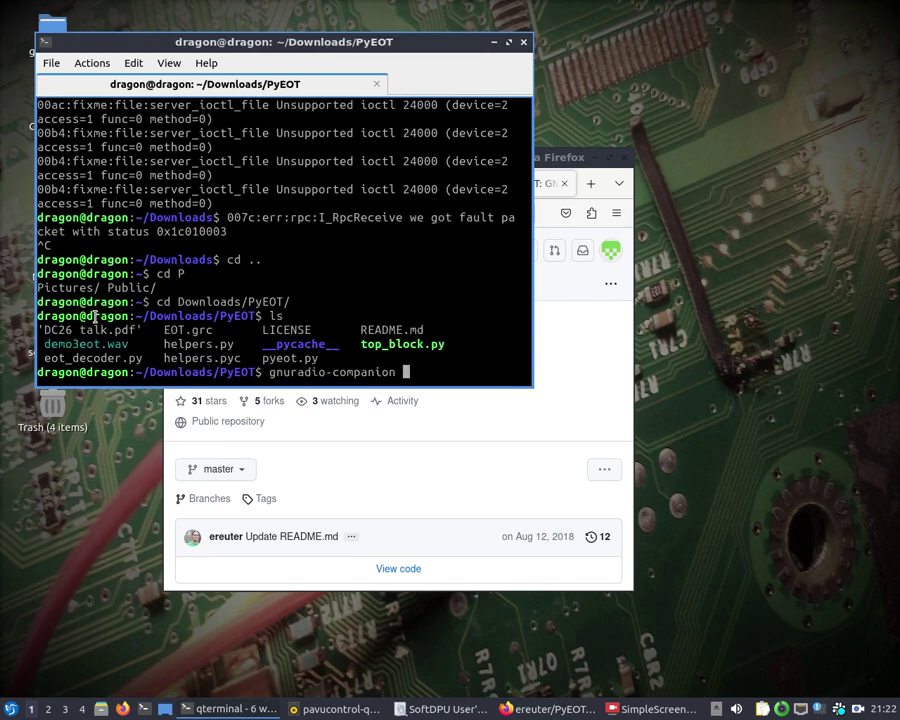
{"action": "type", "text": "EO"}
{"action": "key", "text": "Tab"}
{"action": "key", "text": "Return"}
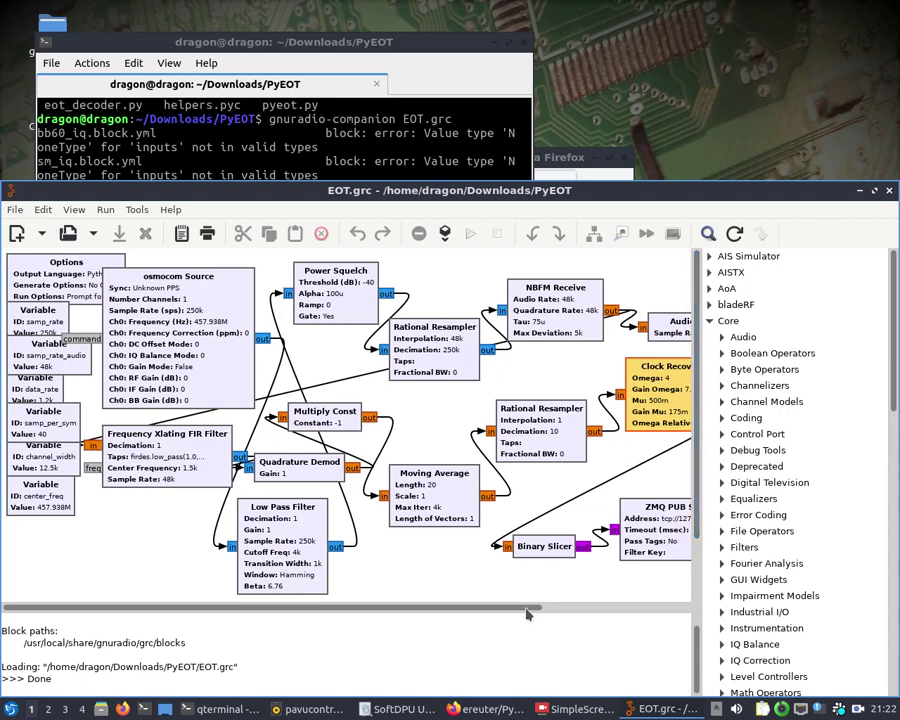
Pan the EOT.grc canvas to reveal the Clock Recovery MM, Binary Slicer and ZMQ PUB Sink blocks
{"action": "left_click_drag", "start_coordinate": [523, 608], "coordinate": [594, 612]}
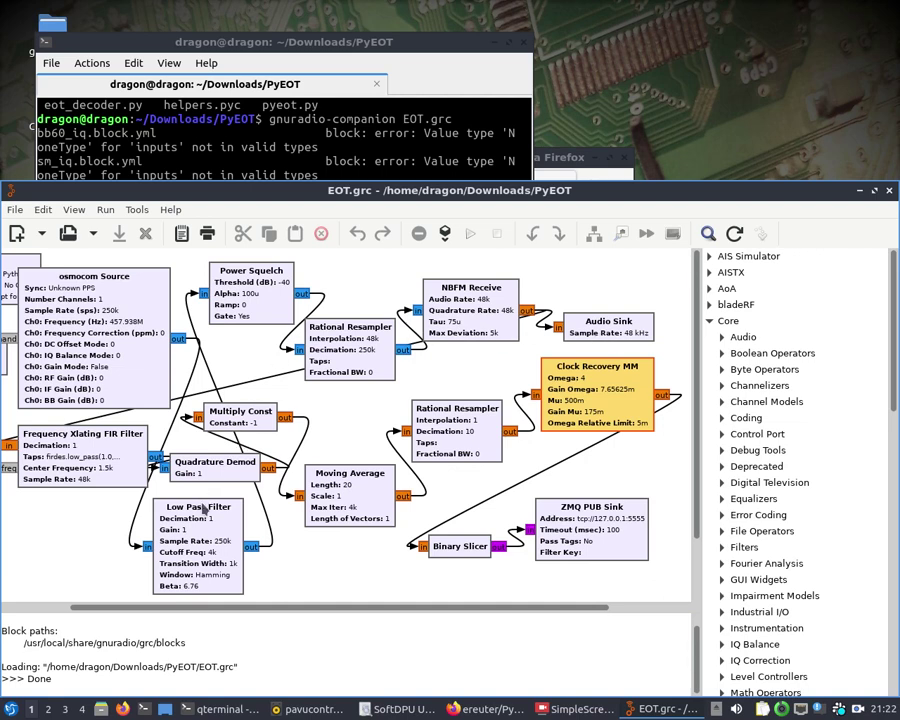
Check the Low Pass Filter's window type, keep Hamming, and pan left to the flowgraph variables
{"action": "double_click", "coordinate": [210, 553]}
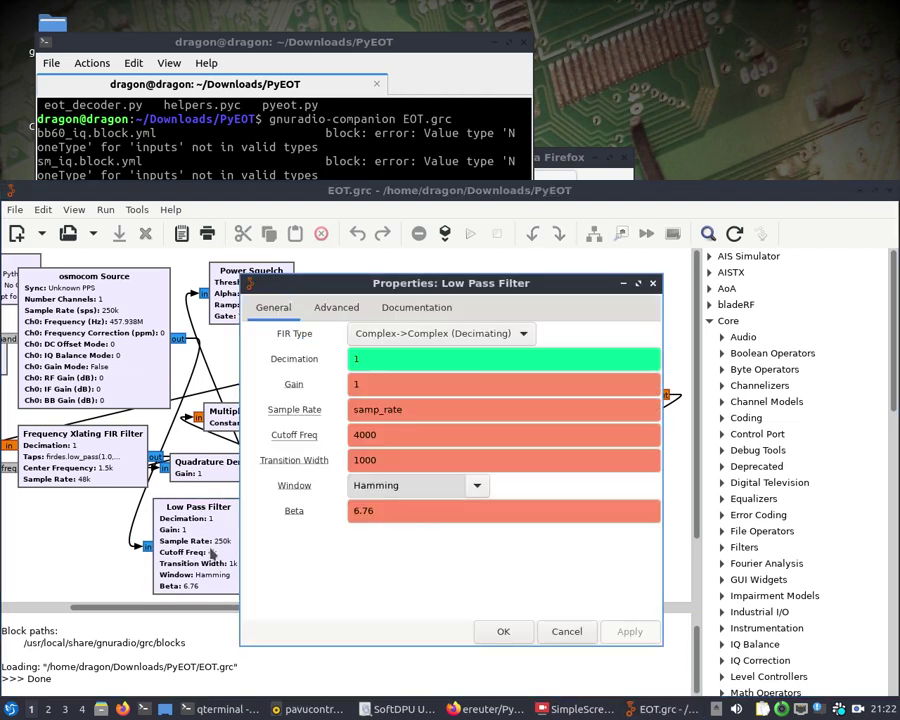
{"action": "left_click", "coordinate": [470, 488]}
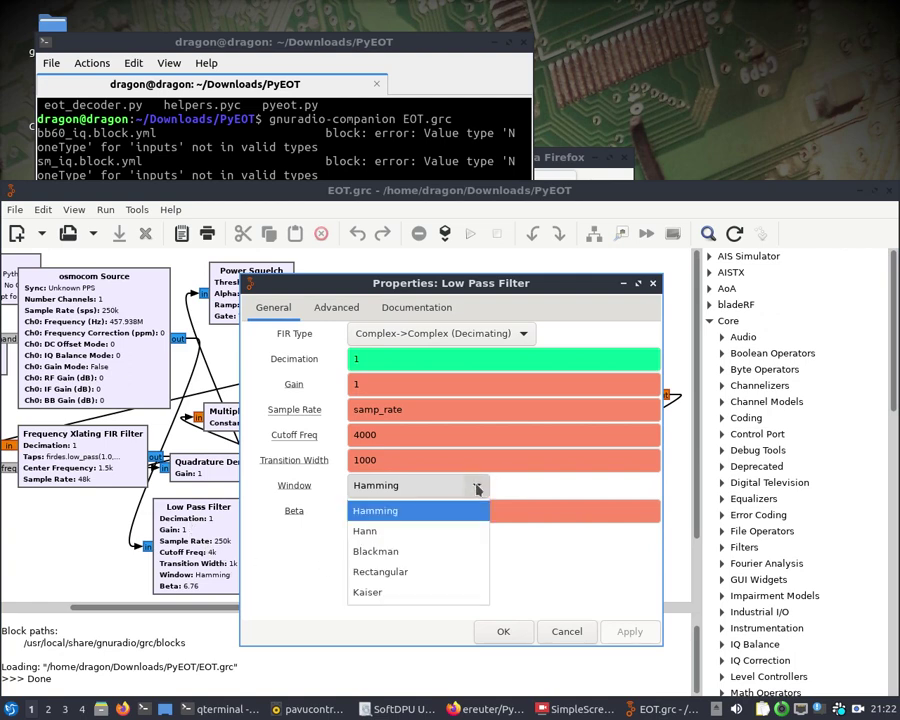
{"action": "left_click", "coordinate": [466, 490]}
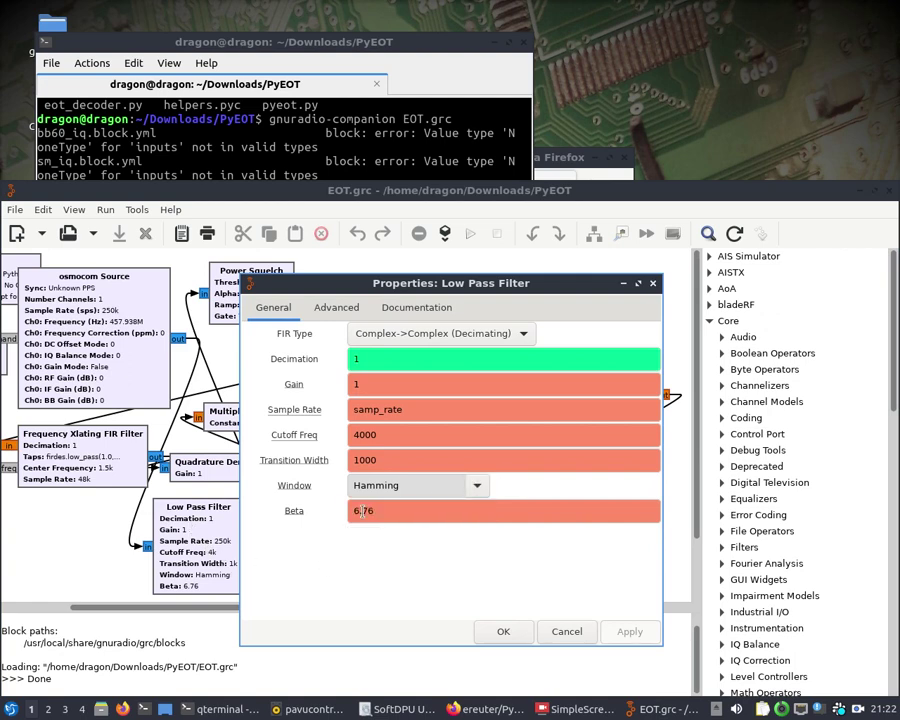
{"action": "left_click", "coordinate": [503, 632]}
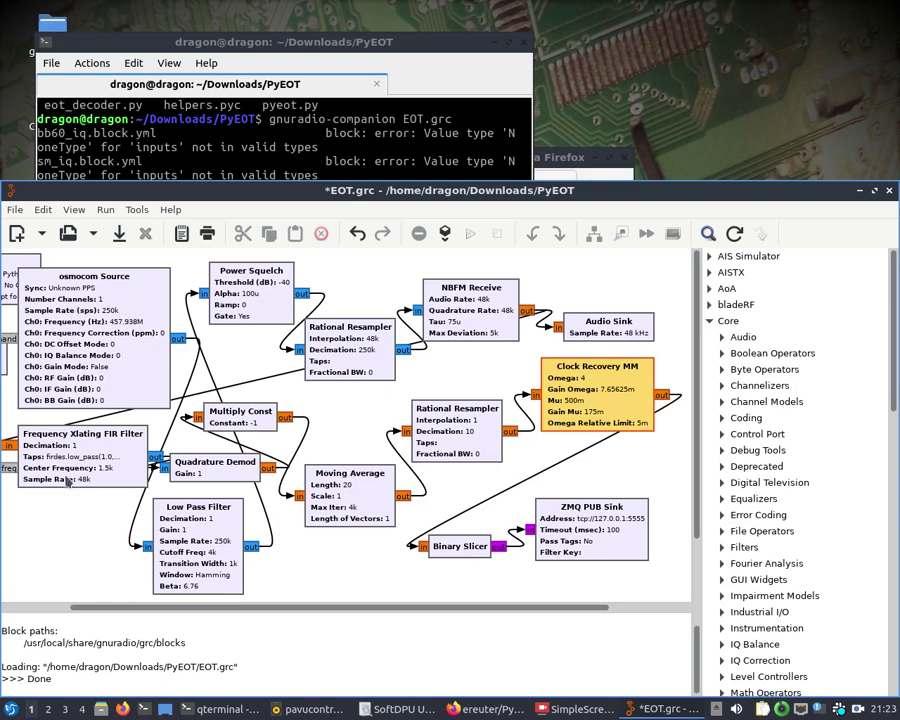
{"action": "left_click_drag", "start_coordinate": [143, 614], "coordinate": [78, 600]}
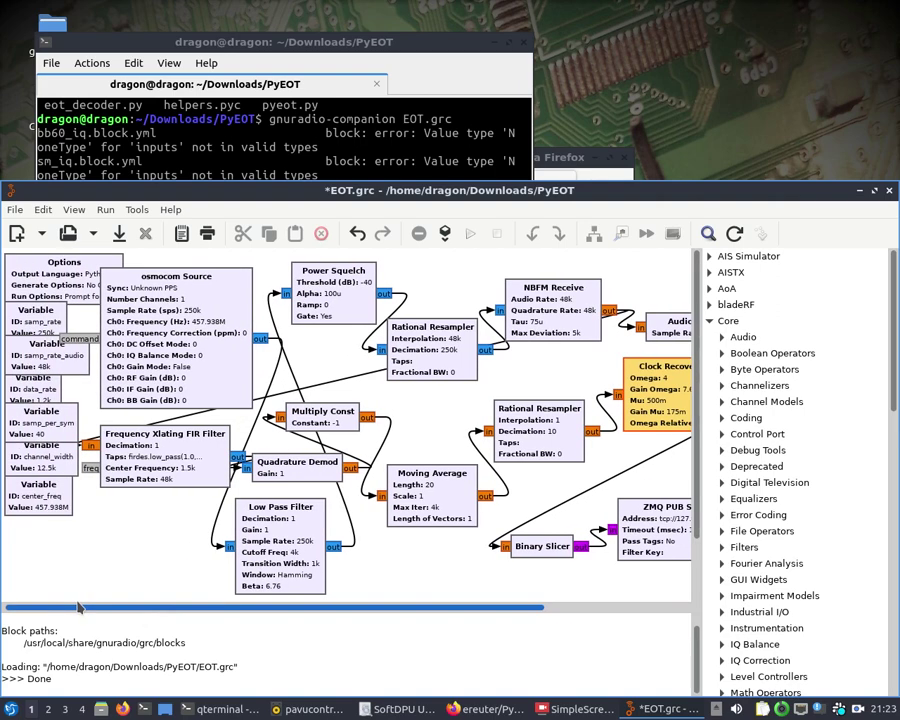
Review the osmocom Source settings, close them unchanged, and scroll around the canvas
{"action": "double_click", "coordinate": [205, 398]}
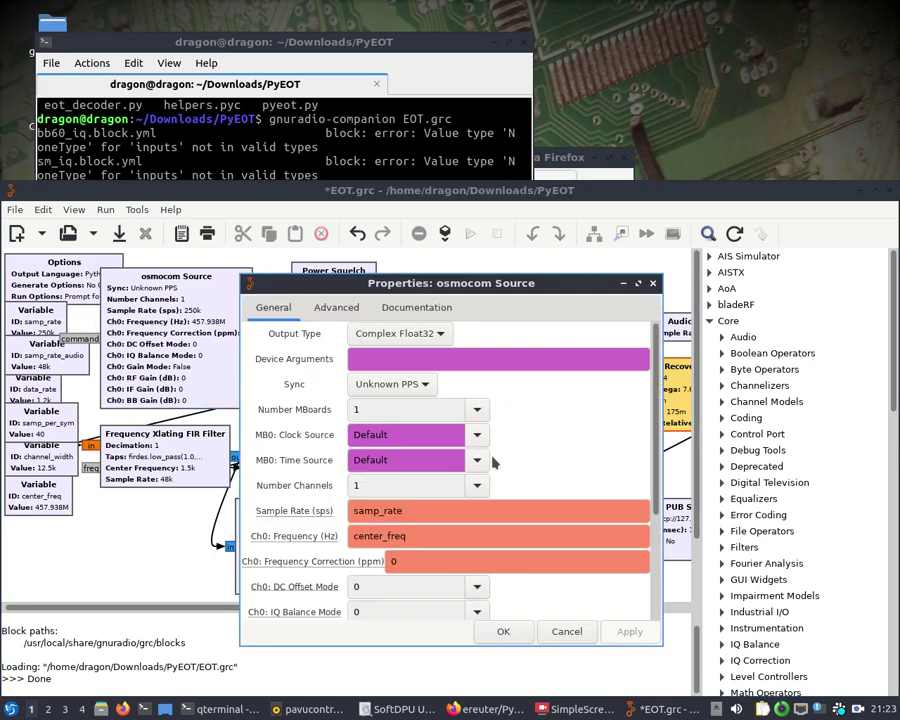
{"action": "scroll", "coordinate": [656, 511], "scroll_direction": "down", "scroll_amount": 2}
{"action": "scroll", "coordinate": [656, 511], "scroll_direction": "down", "scroll_amount": 2}
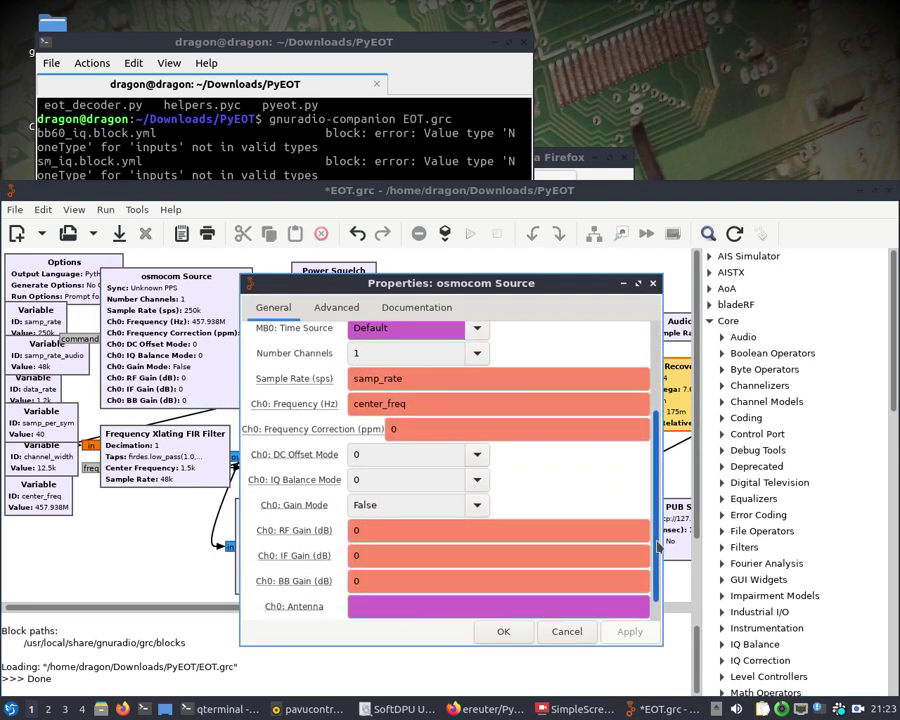
{"action": "left_click", "coordinate": [566, 632]}
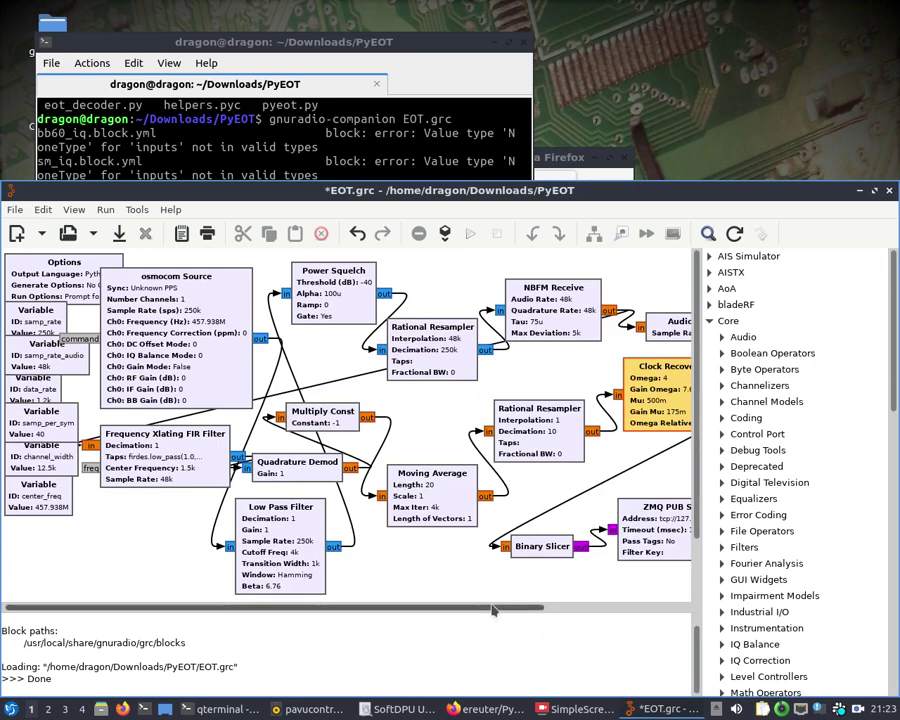
{"action": "scroll", "coordinate": [586, 612], "scroll_direction": "right", "scroll_amount": 3}
{"action": "scroll", "coordinate": [586, 620], "scroll_direction": "left", "scroll_amount": 2}
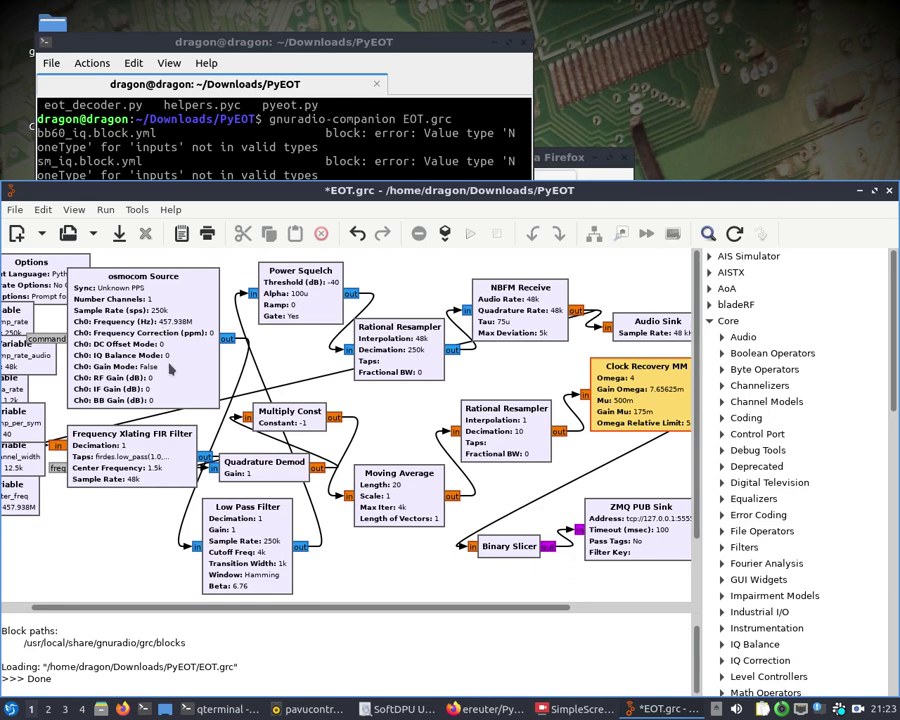
Save and run the EOT flow graph, and open a second terminal window
{"action": "left_click", "coordinate": [445, 233]}
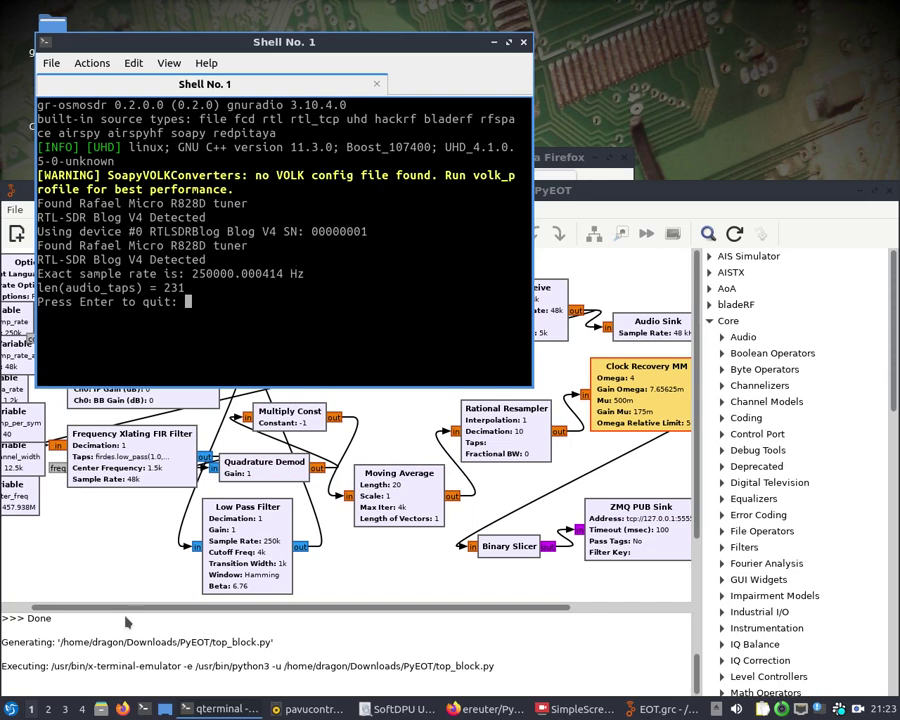
{"action": "left_click", "coordinate": [144, 709]}
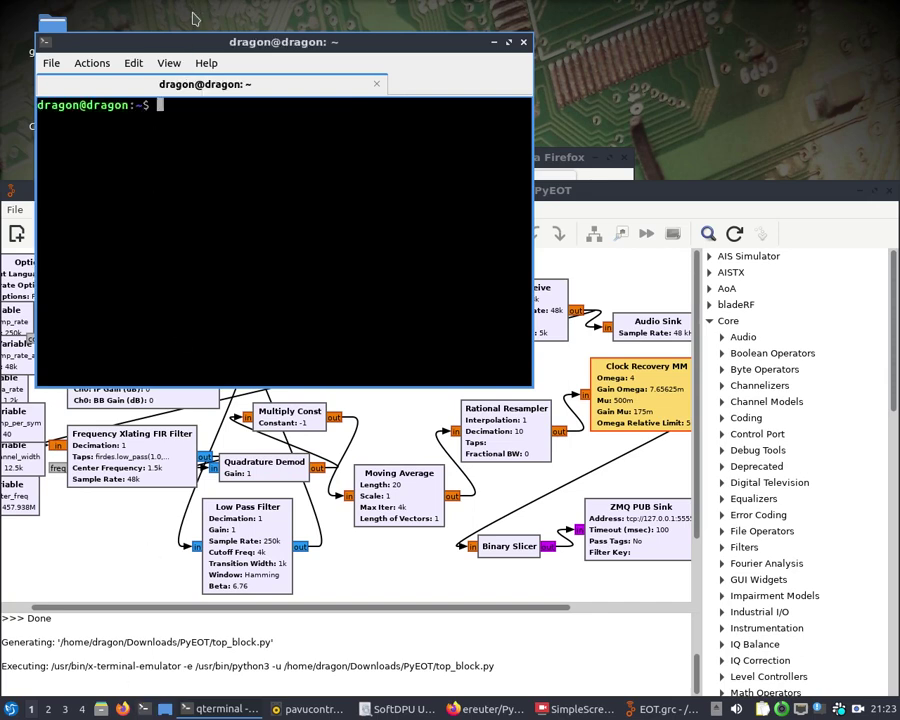
{"action": "left_click_drag", "start_coordinate": [200, 45], "coordinate": [424, 305]}
In the new terminal, enter Downloads/PyEOT, list its files, and start python3 pyeot.py
{"action": "type", "text": "cd "}
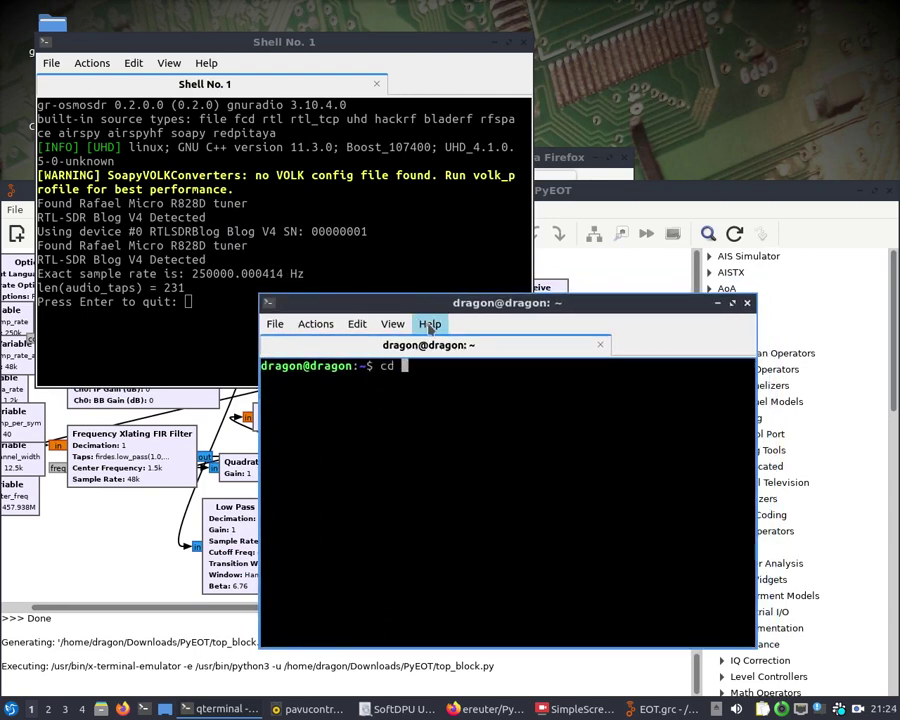
{"action": "type", "text": "Dow"}
{"action": "key", "text": "Tab"}
{"action": "type", "text": "P"}
{"action": "key", "text": "Tab"}
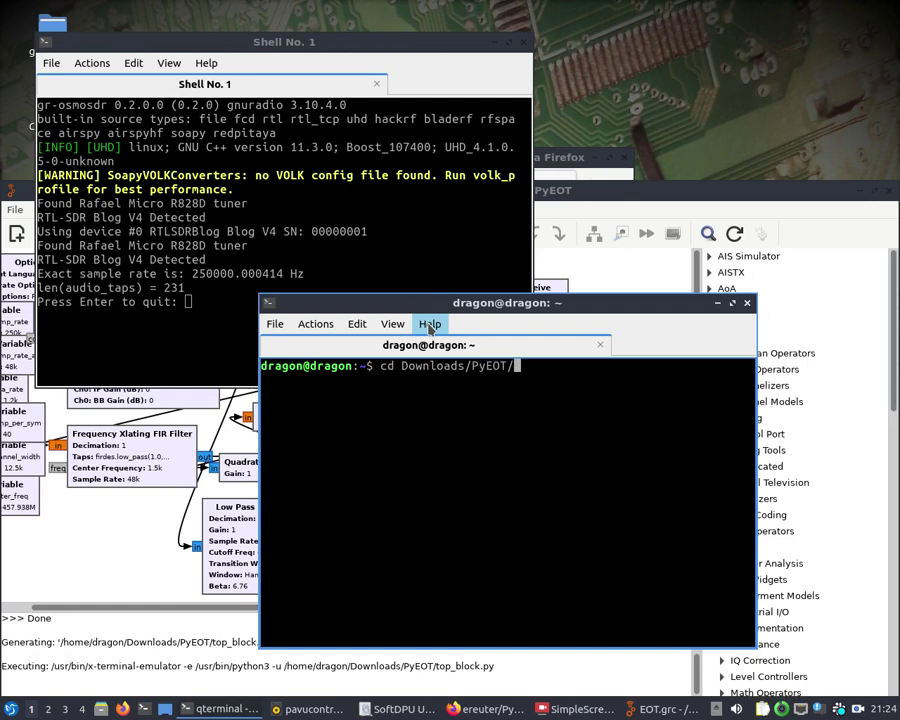
{"action": "key", "text": "Return"}
{"action": "type", "text": "ls"}
{"action": "key", "text": "Return"}
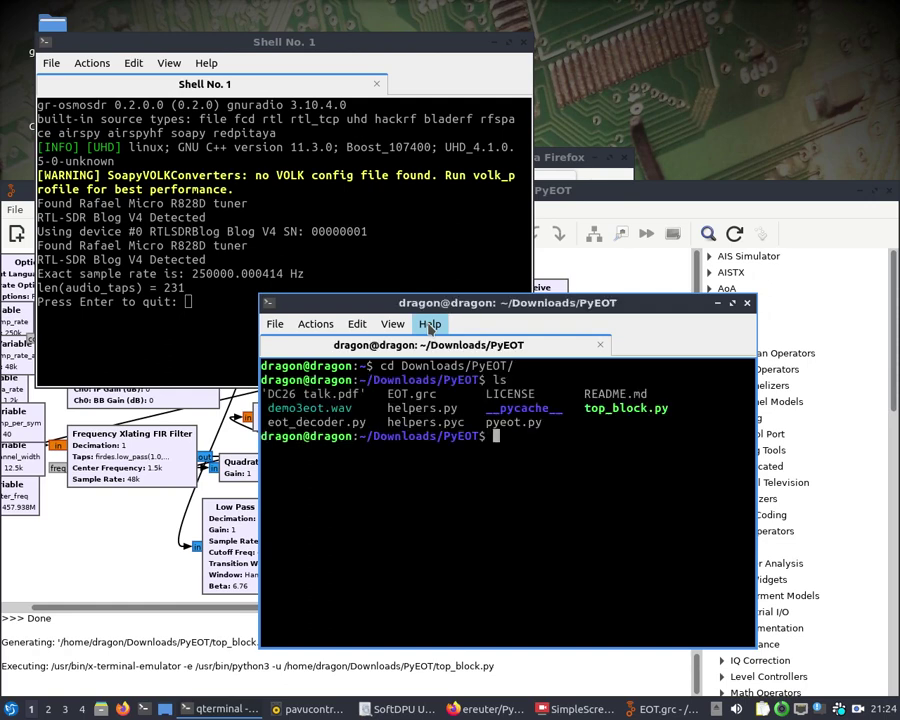
{"action": "type", "text": "python3 pyeo"}
{"action": "key", "text": "Tab"}
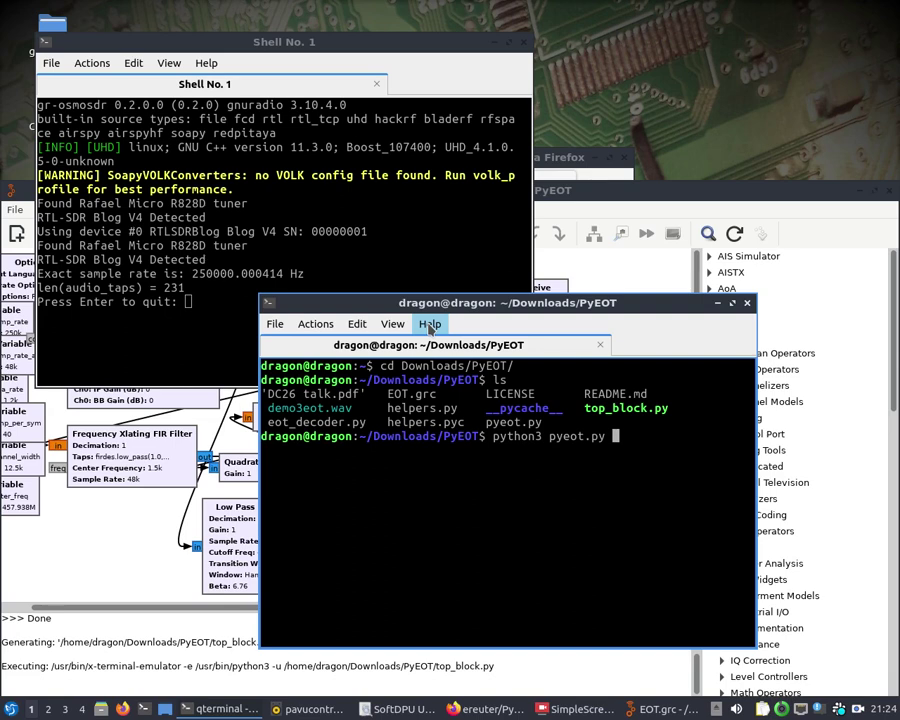
{"action": "key", "text": "Return"}
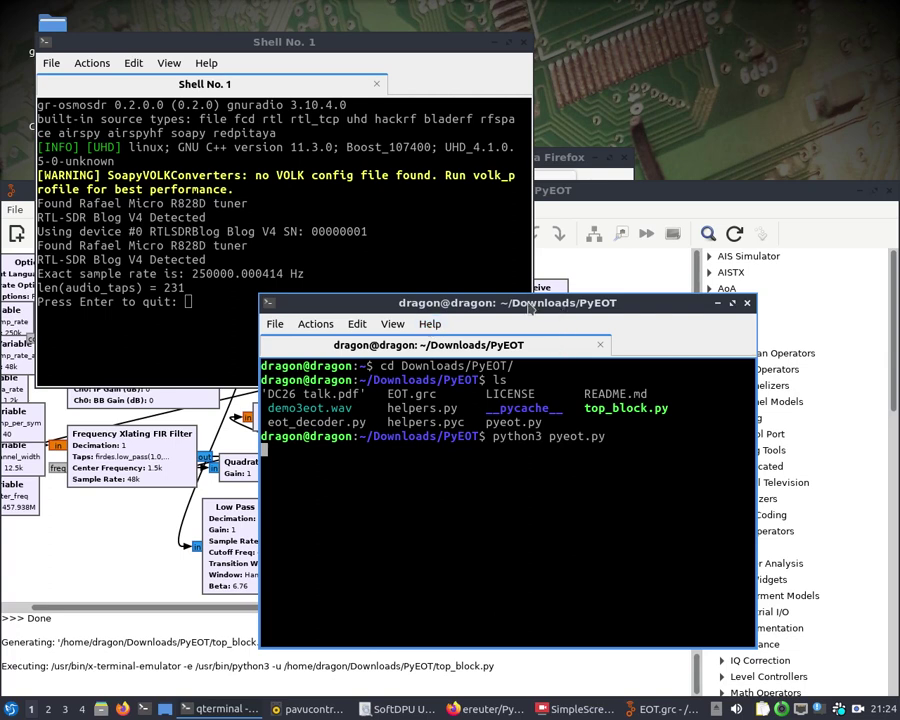
Stop the running EOT flow graph, ending with Kill in GNU Radio Companion
{"action": "left_click_drag", "start_coordinate": [525, 302], "coordinate": [583, 212]}
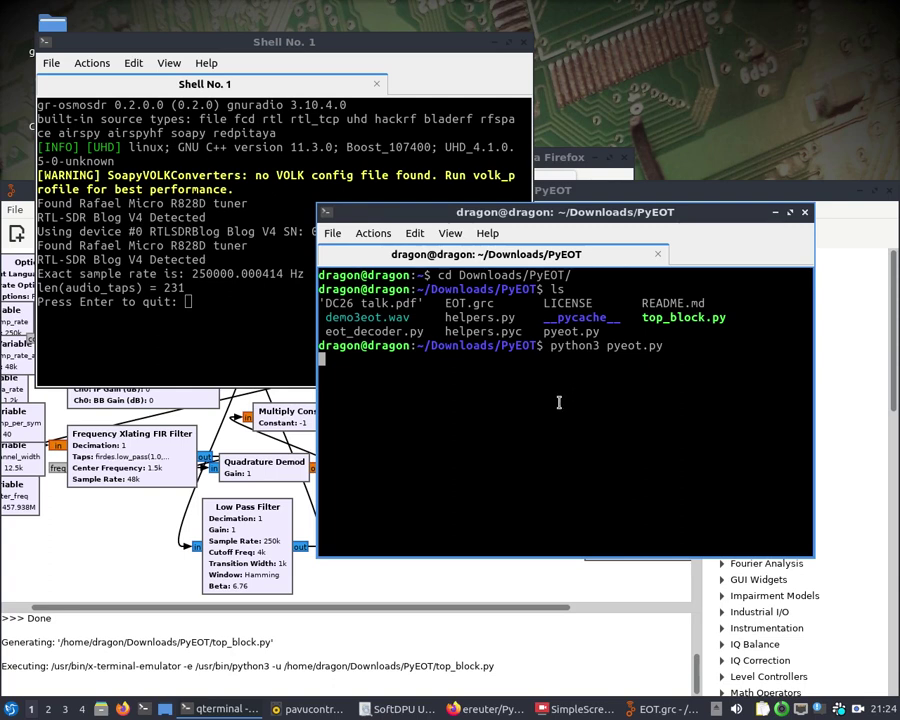
{"action": "left_click", "coordinate": [226, 302]}
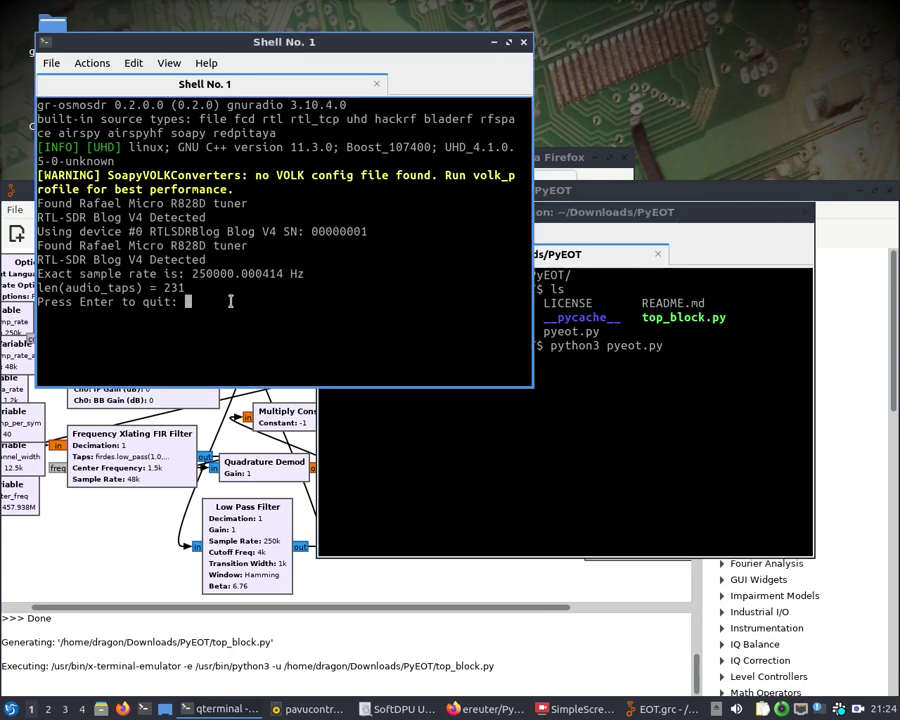
{"action": "key", "text": "ctrl+c"}
{"action": "key", "text": "ctrl+c"}
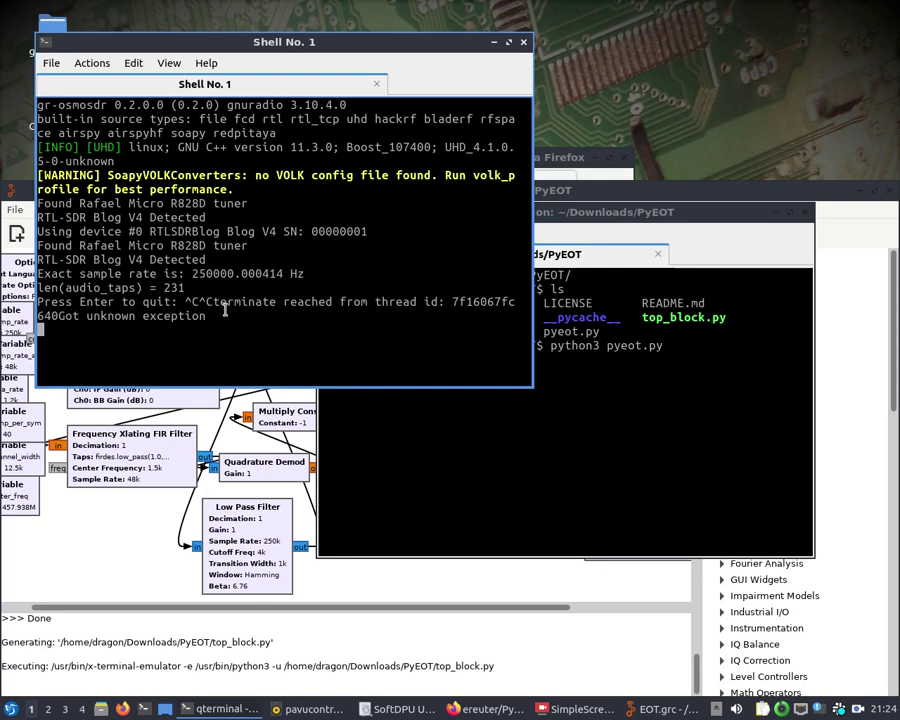
{"action": "key", "text": "ctrl+c"}
{"action": "key", "text": "ctrl+c"}
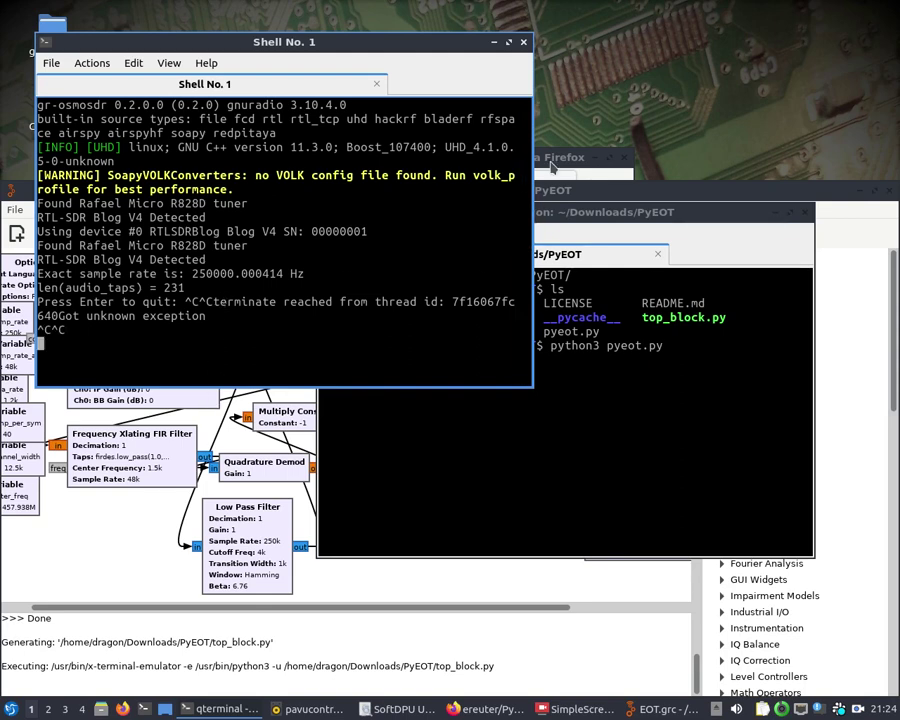
{"action": "left_click", "coordinate": [558, 162]}
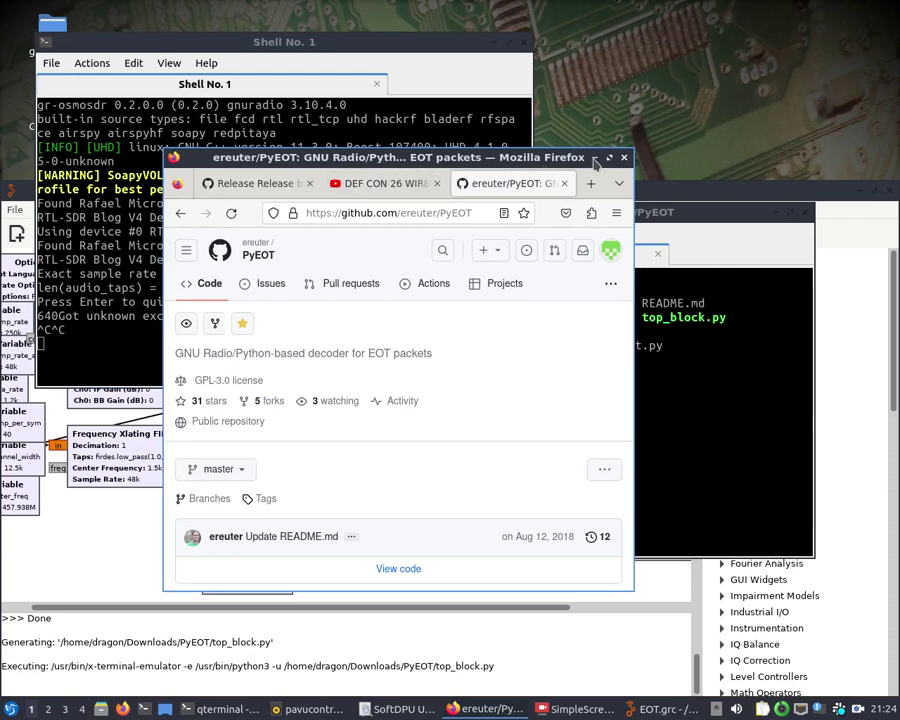
{"action": "middle_click", "coordinate": [558, 160]}
{"action": "left_click", "coordinate": [90, 395]}
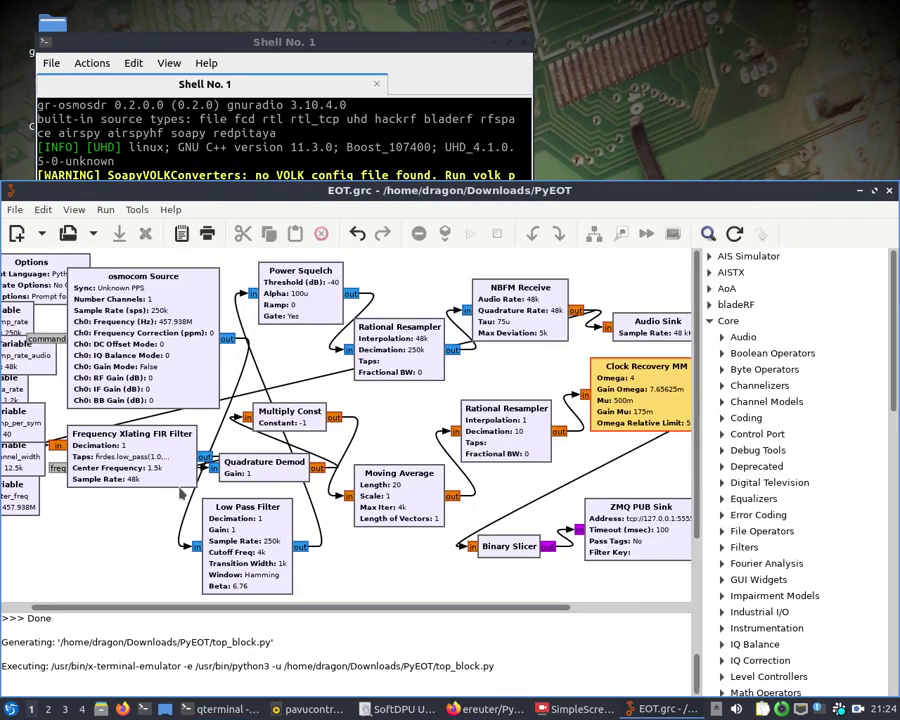
{"action": "left_click", "coordinate": [497, 231]}
Quit GNU Radio Companion and relaunch it on EOT.grc from the terminal's command history
{"action": "left_click", "coordinate": [414, 152]}
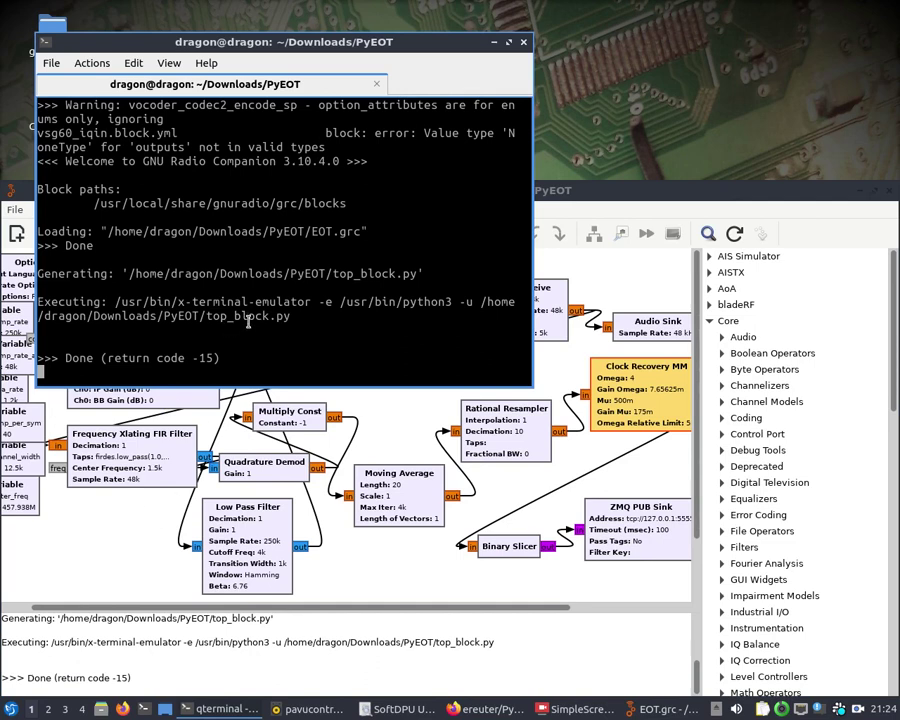
{"action": "key", "text": "alt+less"}
{"action": "key", "text": "alt+less"}
{"action": "key", "text": "alt+less"}
{"action": "key", "text": "alt+less"}
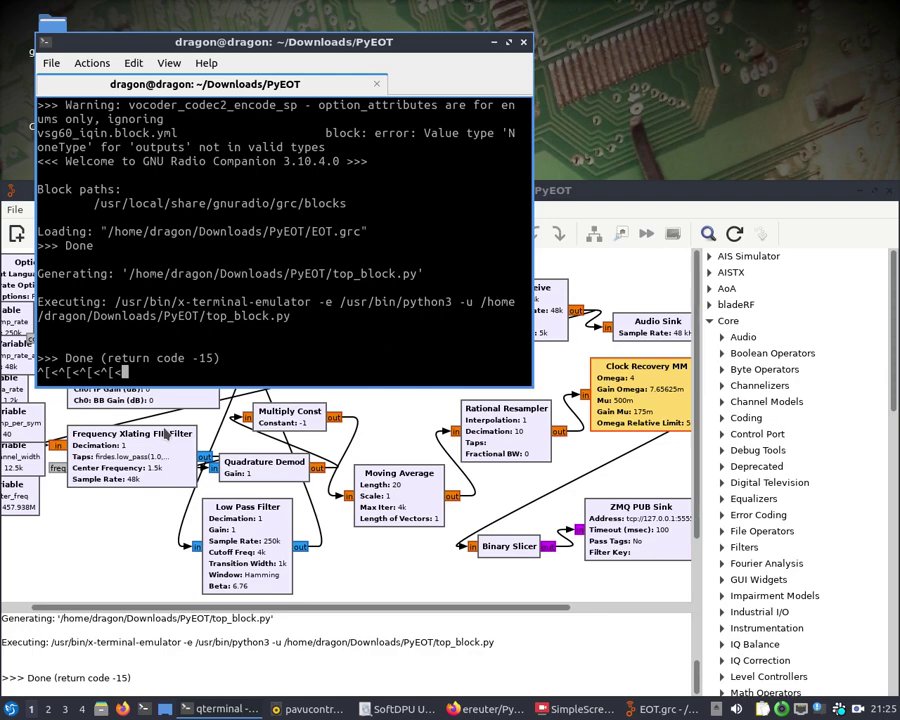
{"action": "key", "text": "ctrl+c"}
{"action": "key", "text": "ctrl+c"}
{"action": "key", "text": "Up"}
{"action": "key", "text": "Return"}
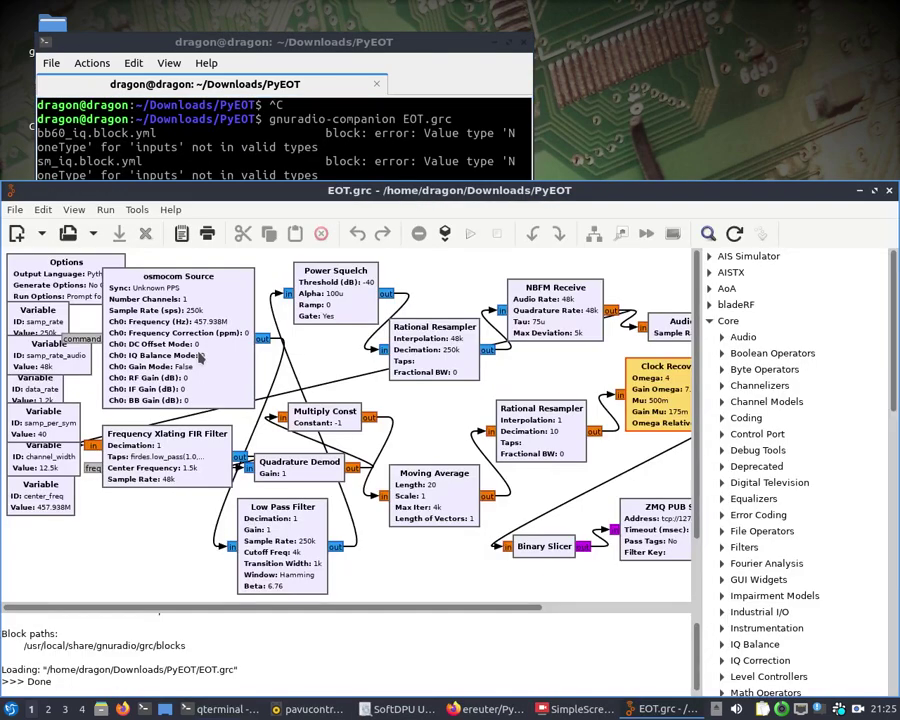
Enter 43 in the osmocom Source's Ch0 RF Gain (dB) field, apply it, and execute the flow graph
{"action": "double_click", "coordinate": [200, 356]}
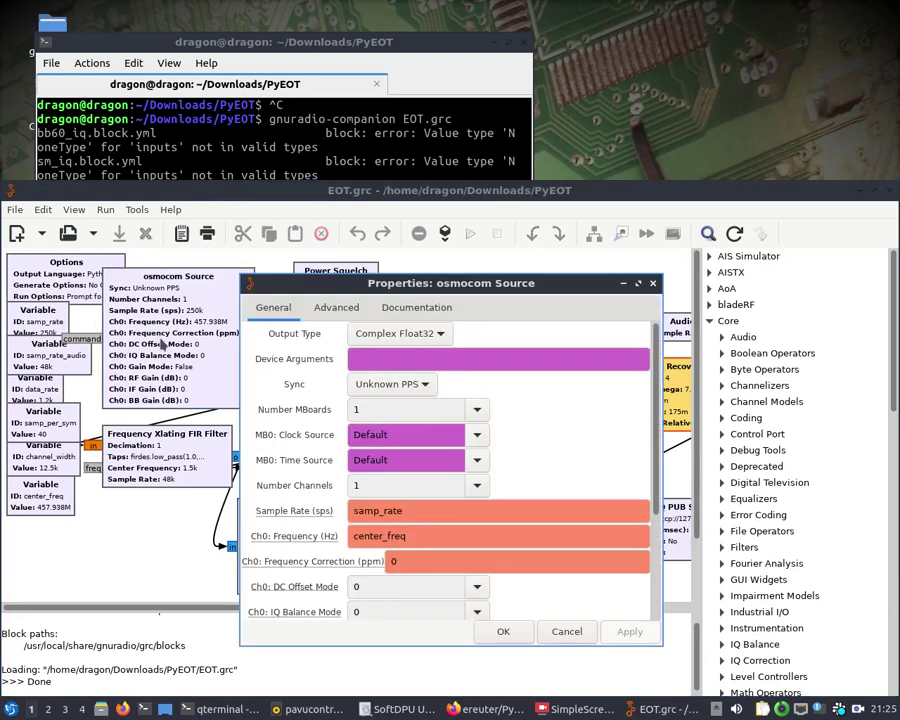
{"action": "scroll", "coordinate": [392, 570], "scroll_direction": "down", "scroll_amount": 3}
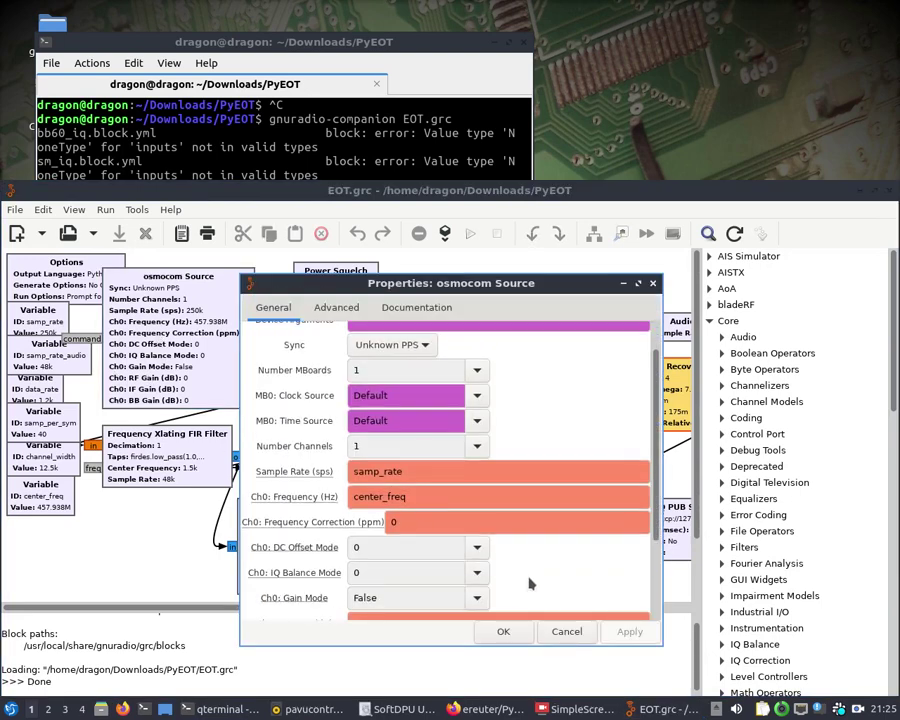
{"action": "left_click", "coordinate": [365, 588]}
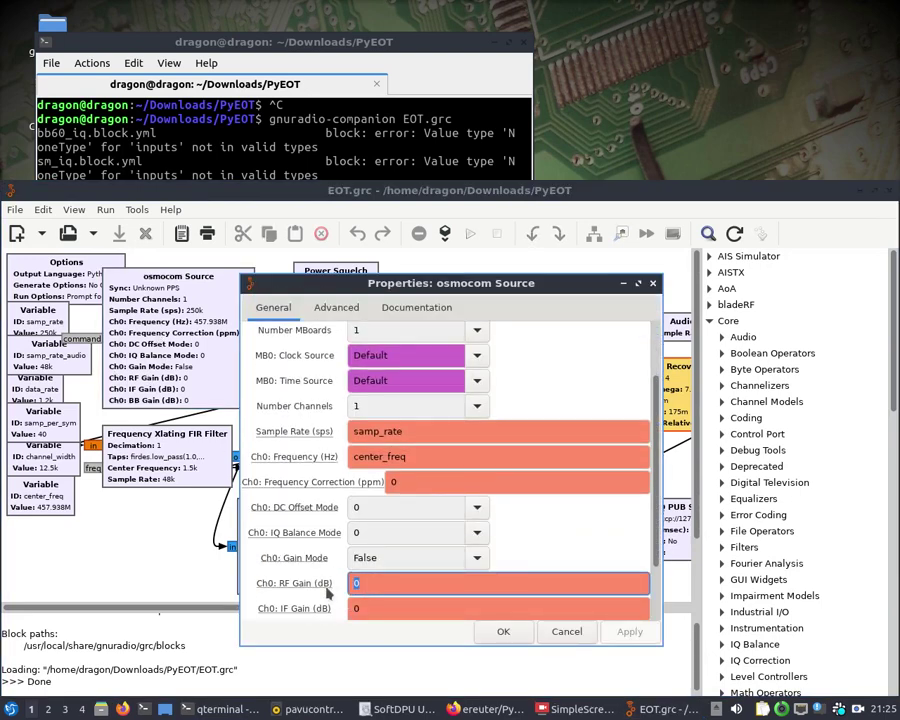
{"action": "type", "text": "43"}
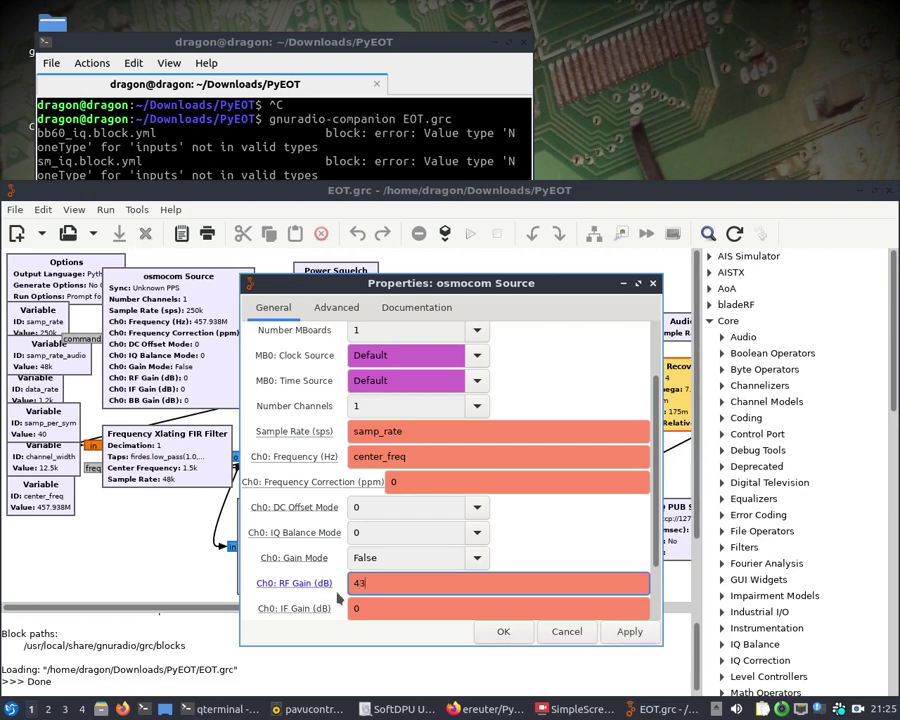
{"action": "left_click", "coordinate": [628, 631]}
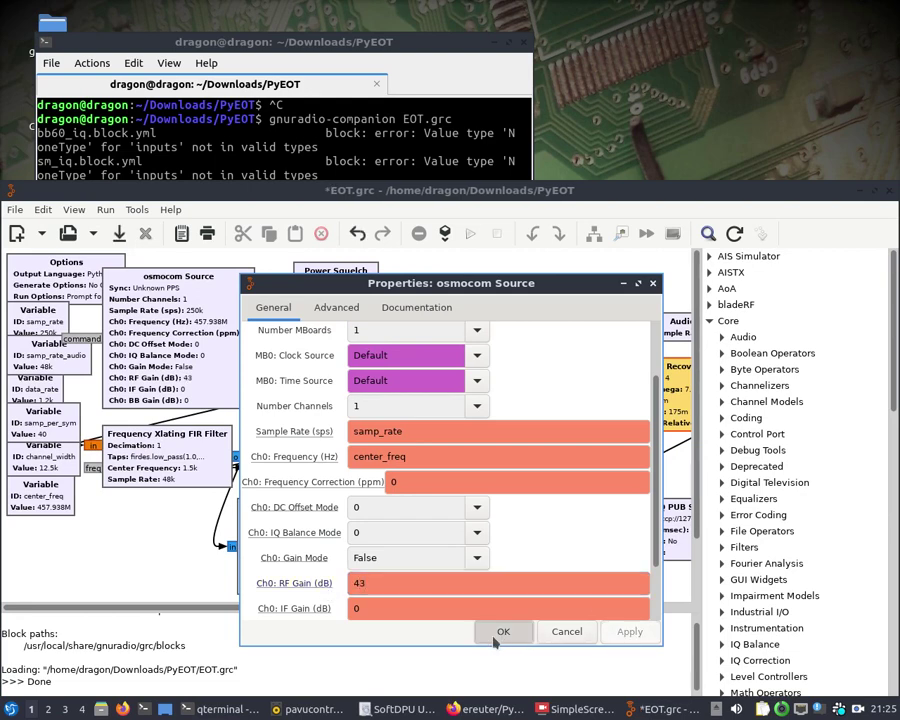
{"action": "left_click", "coordinate": [503, 632]}
{"action": "left_click", "coordinate": [470, 233]}
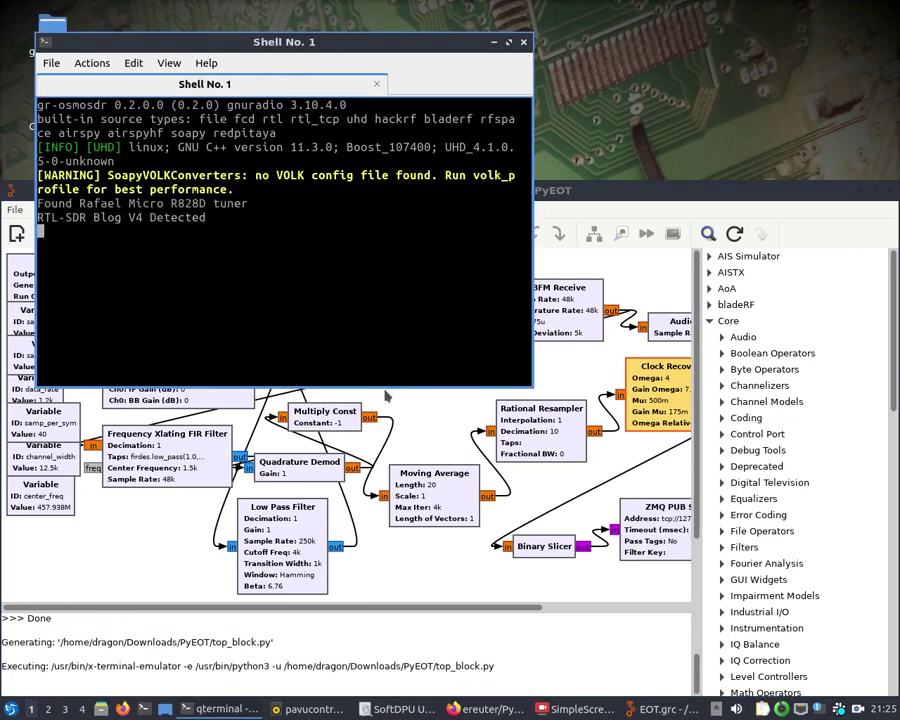
Raise the ~/Downloads/PyEOT decoder terminal and move it up above the flow graph output
{"action": "mouse_move", "coordinate": [222, 708]}
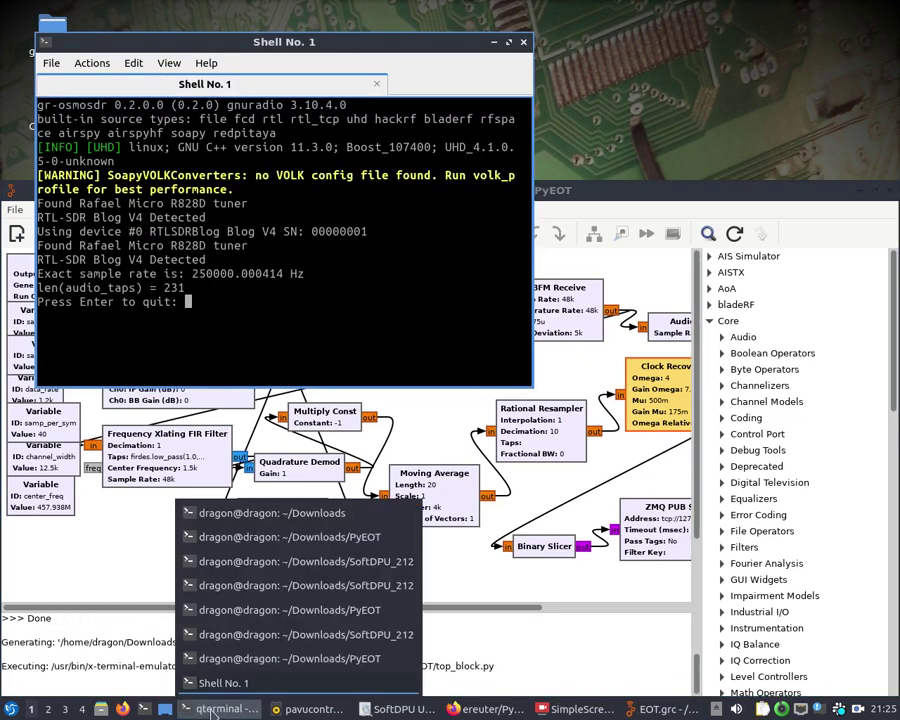
{"action": "left_click", "coordinate": [290, 658]}
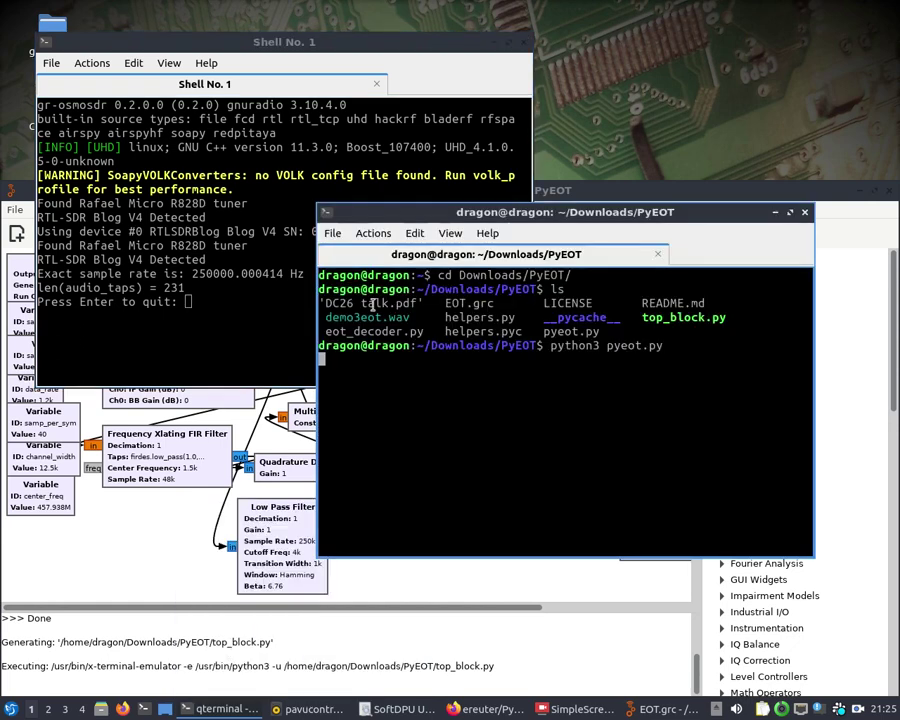
{"action": "left_click_drag", "start_coordinate": [398, 218], "coordinate": [380, 145]}
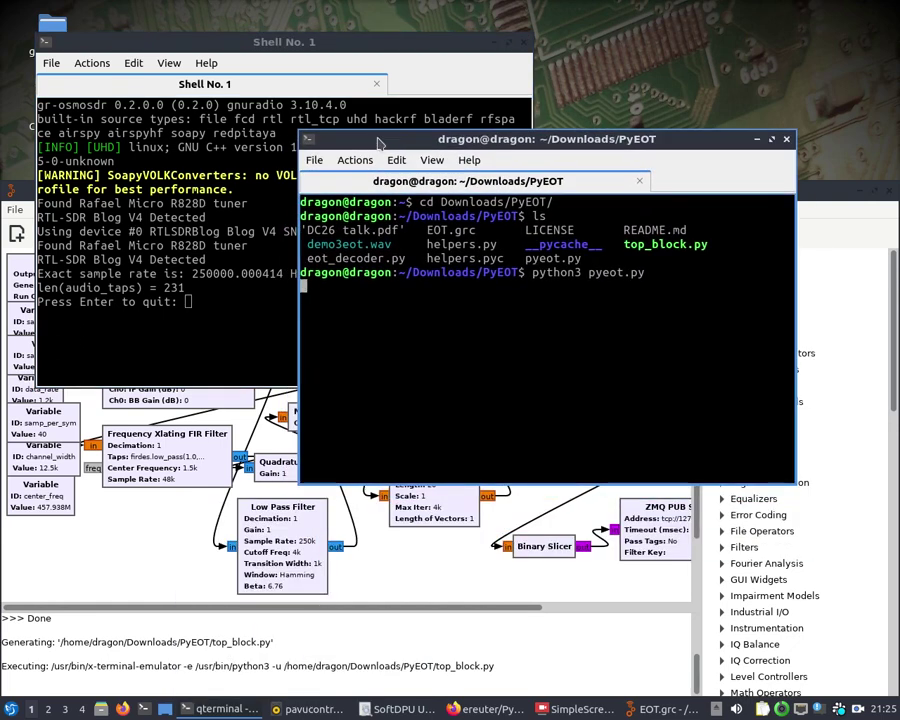